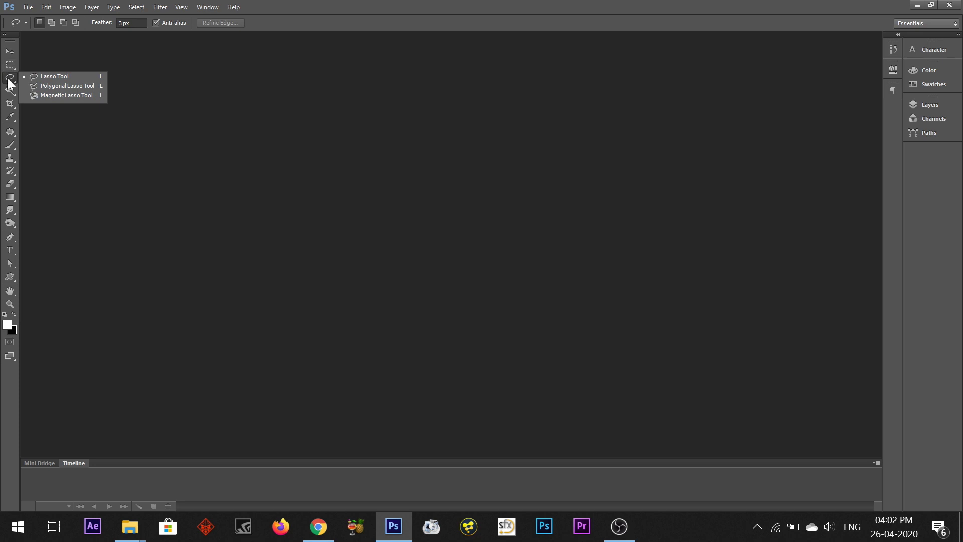
click(37, 78)
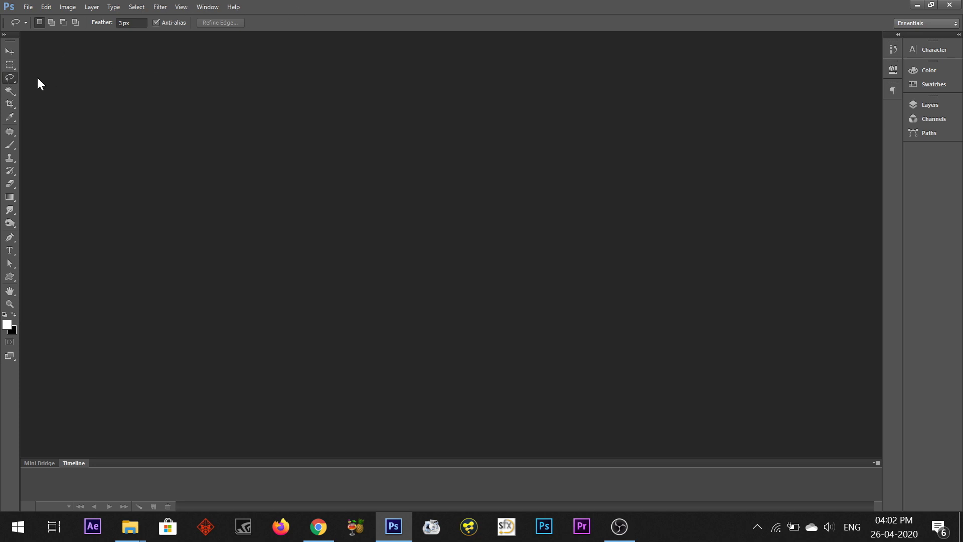
click(5, 92)
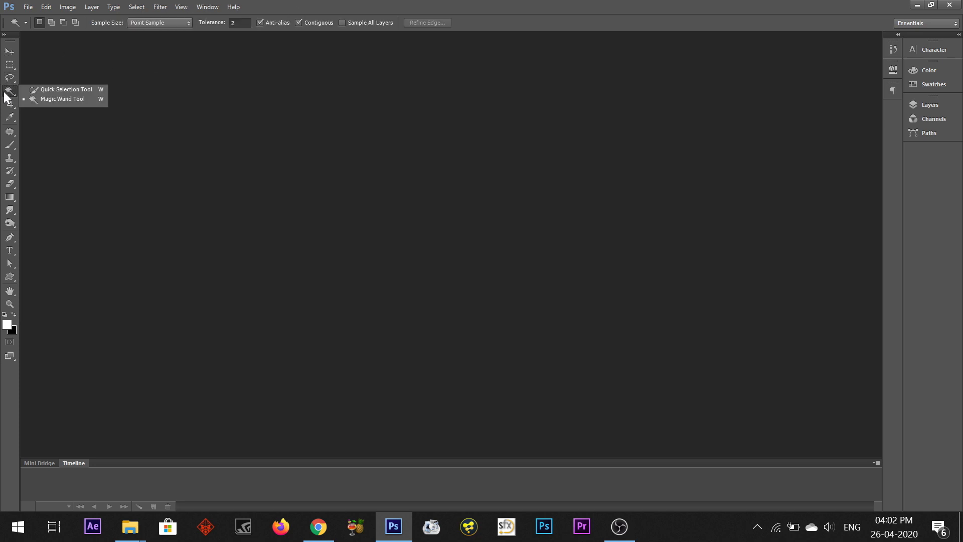
click(31, 90)
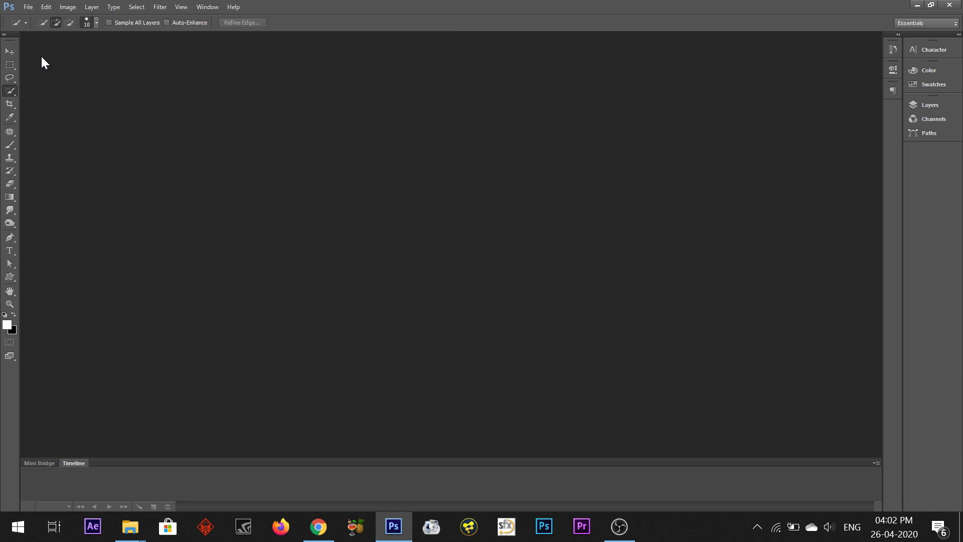
click(9, 91)
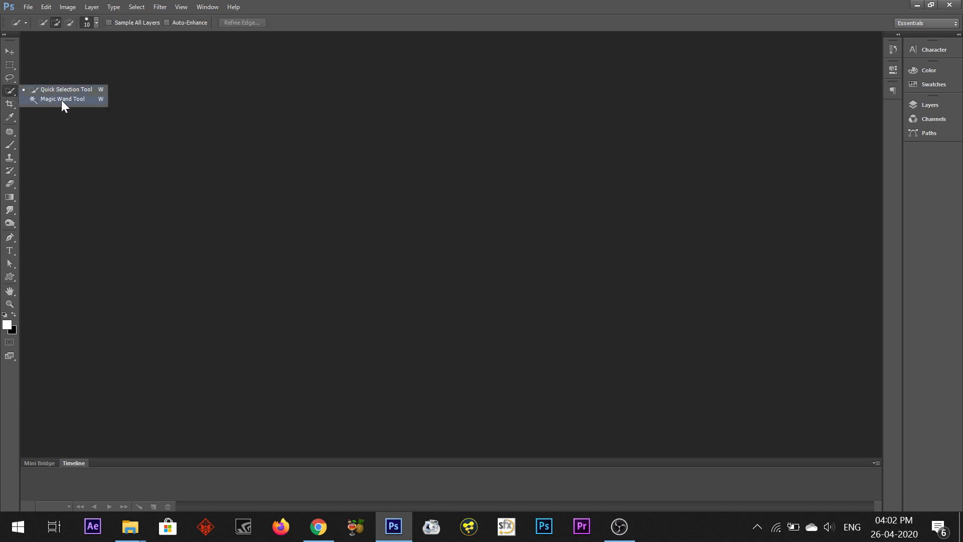
click(8, 79)
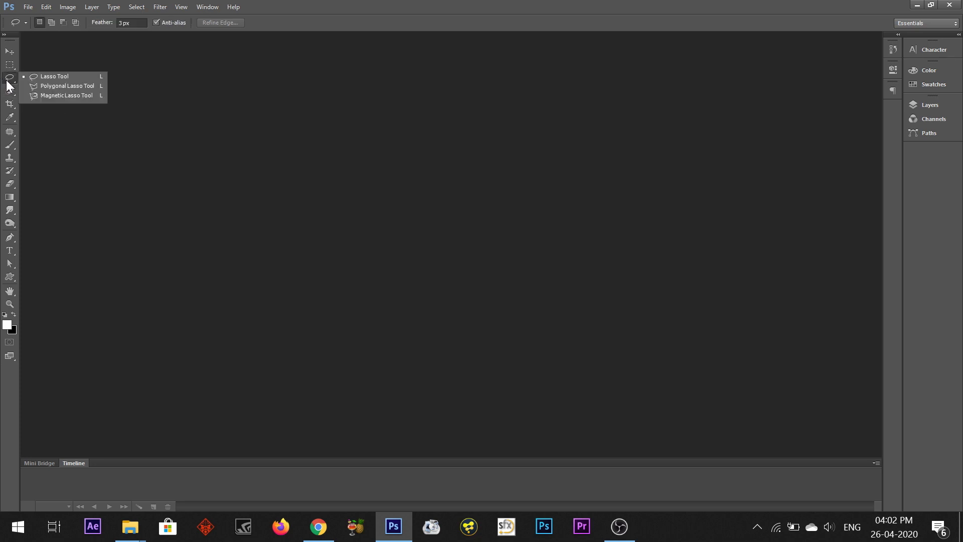
click(289, 8)
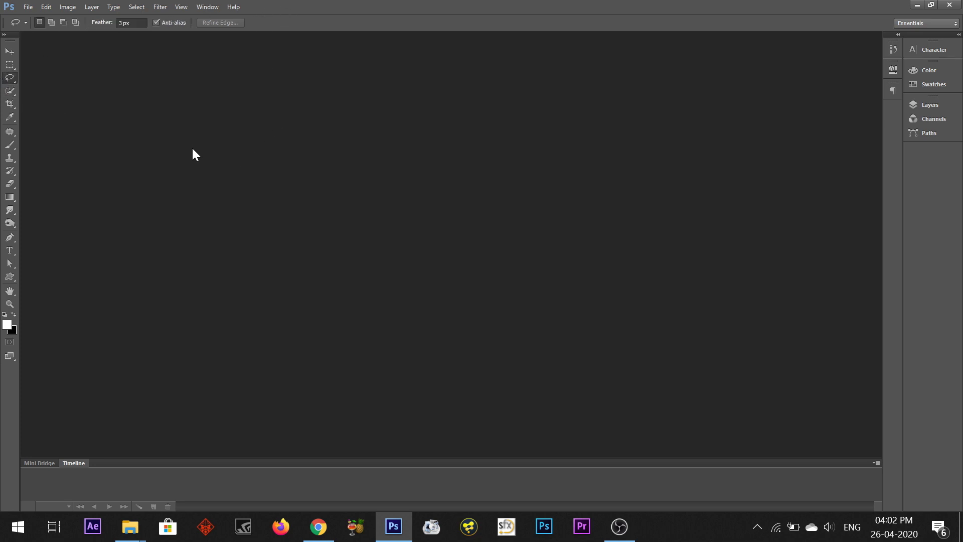
- Create a new 1920 by 1080 pixel document at 72 pixels/inch, RGB 16 bit, with a white background
click(27, 8)
click(43, 22)
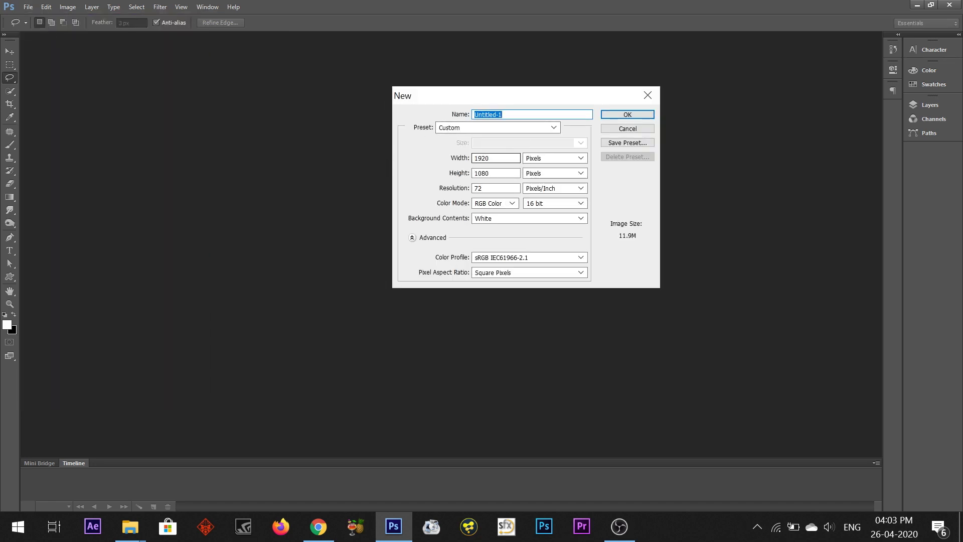
click(625, 114)
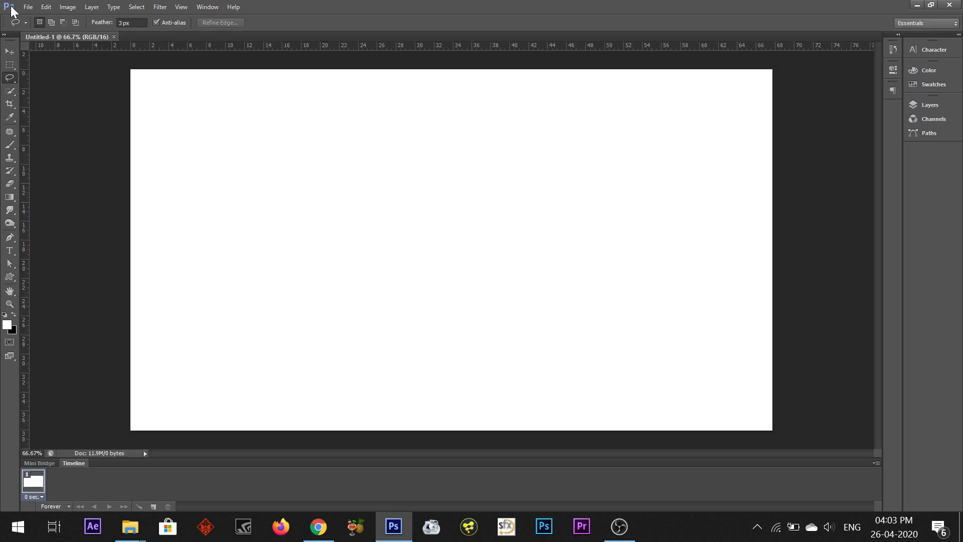
click(10, 51)
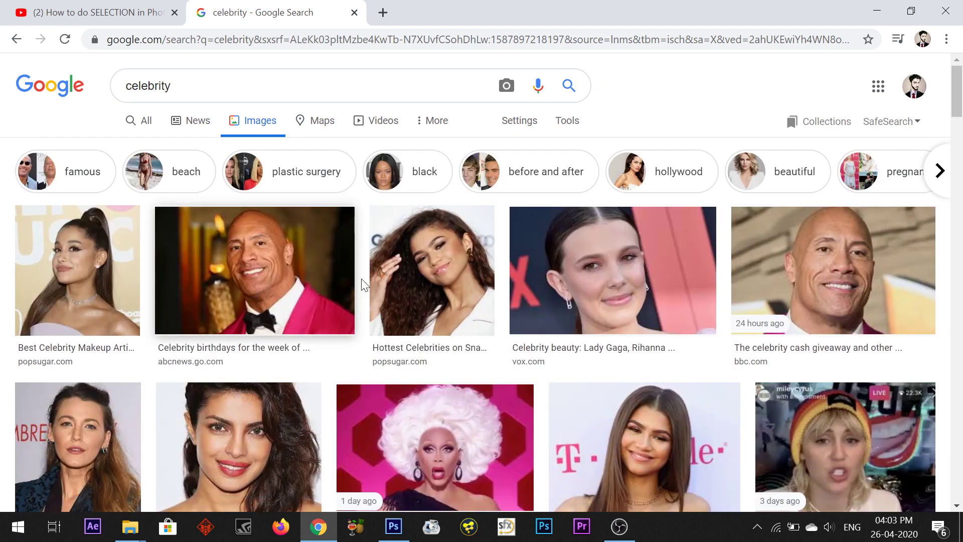
click(829, 278)
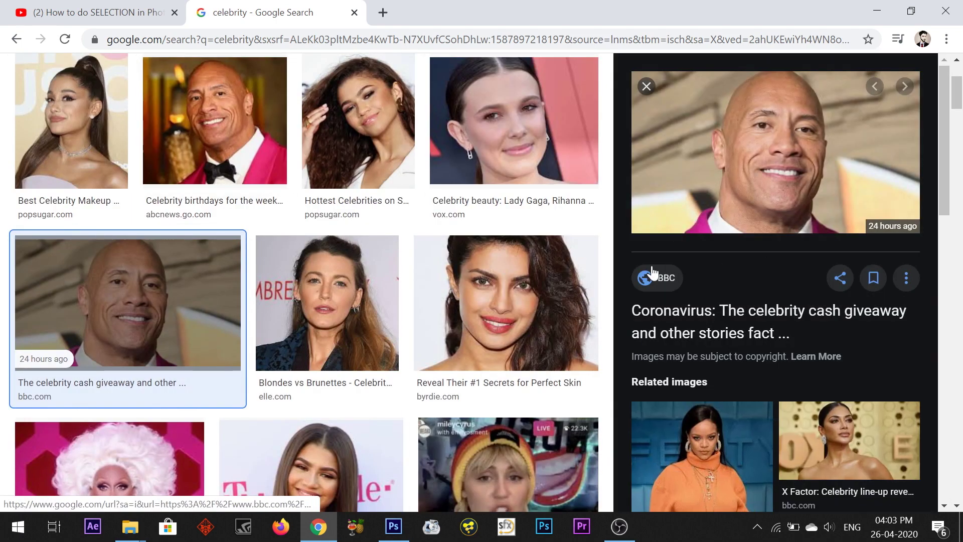
scroll(9, 370, up, 1)
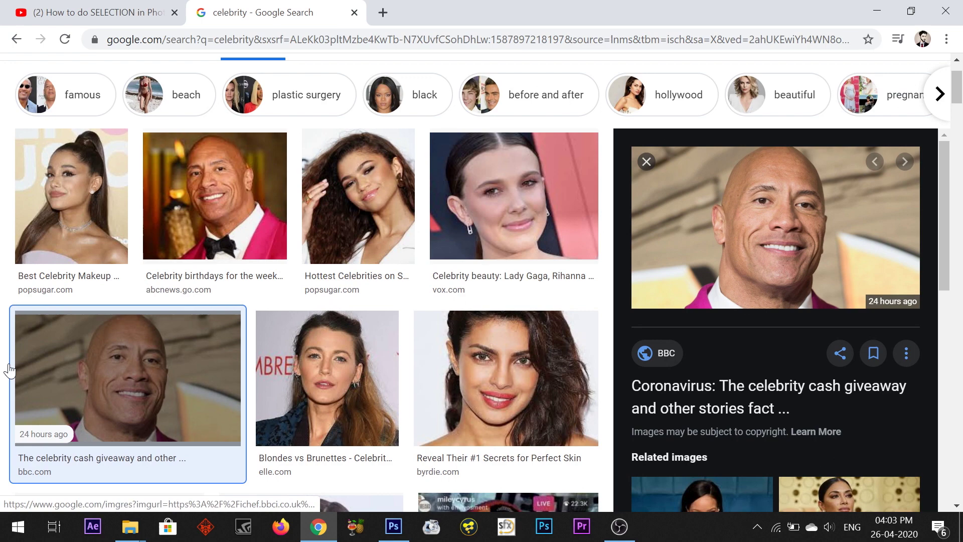
click(151, 387)
scroll(130, 251, up, 2)
- In the browser, filter the celebrity image results to large size and save the Fandango September Celebrity Birthdays photo to the desktop
click(118, 142)
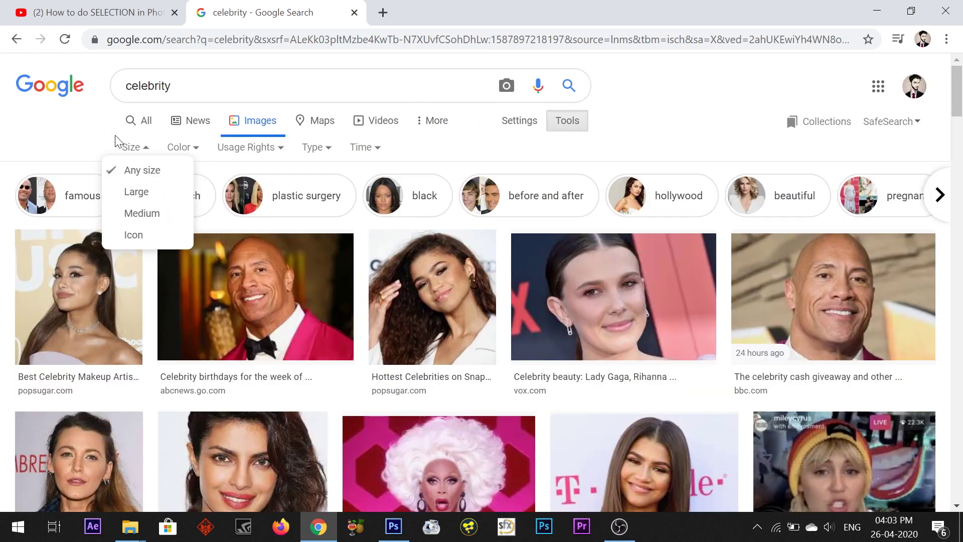
click(260, 147)
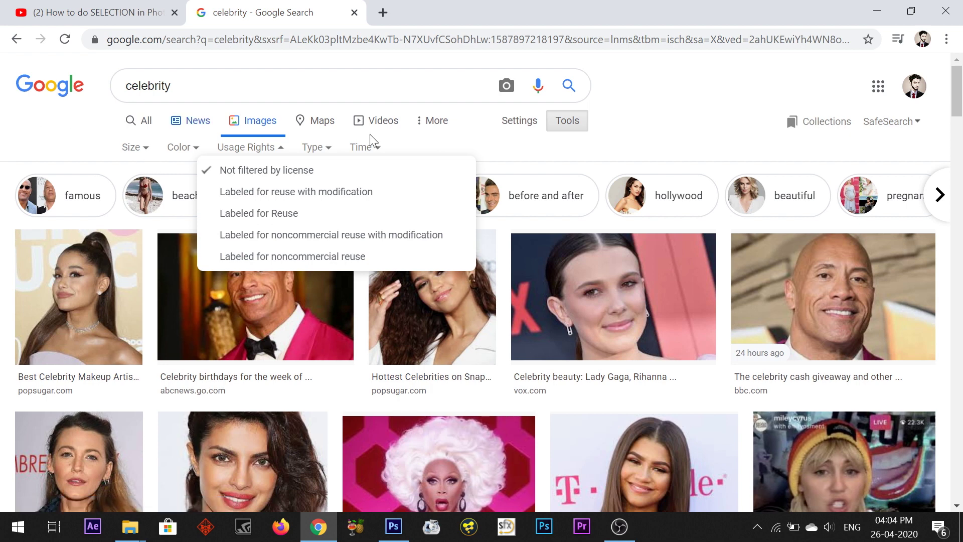
click(279, 151)
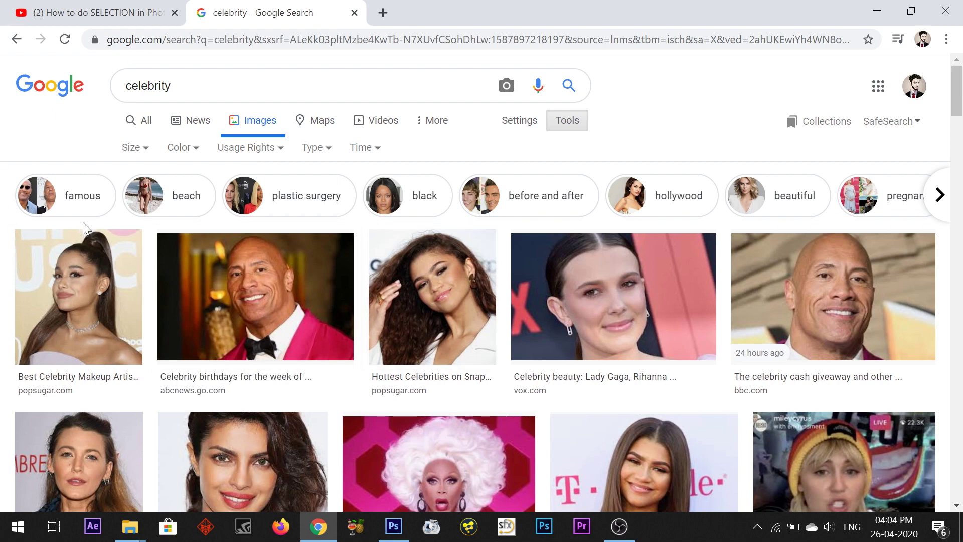
click(135, 151)
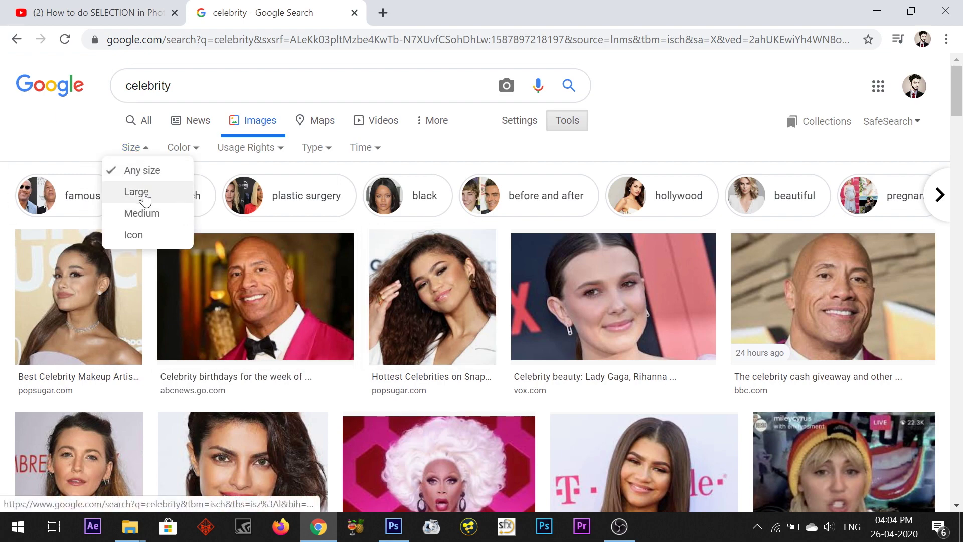
click(145, 192)
scroll(216, 266, down, 3)
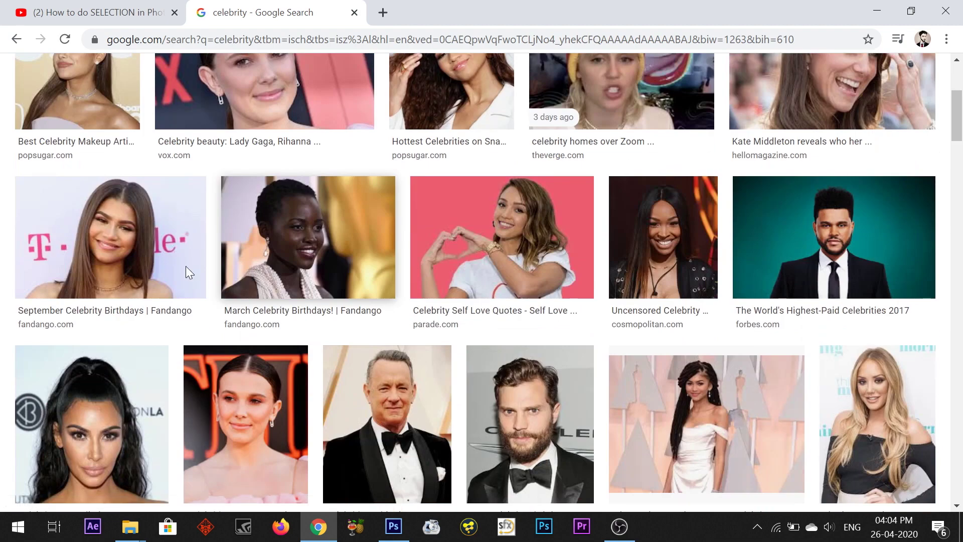
scroll(37, 161, up, 2)
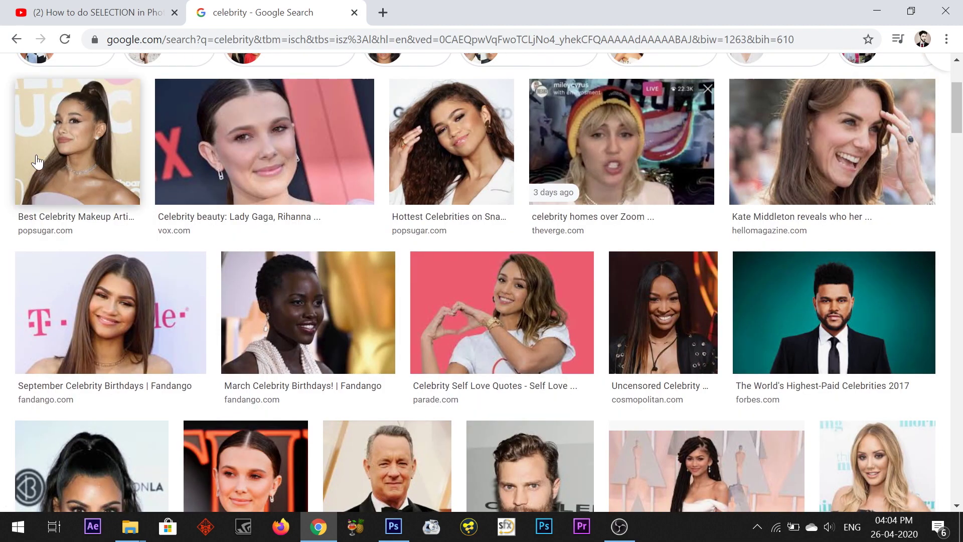
click(122, 316)
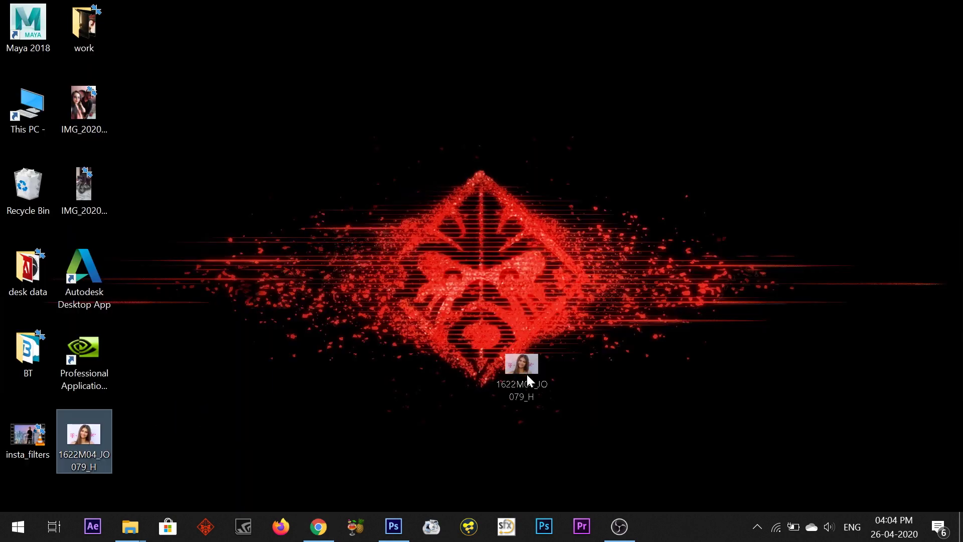
- Open the desktop image 1622M04_JO079_H in Photoshop as its own document
drag(526, 373, 229, 35)
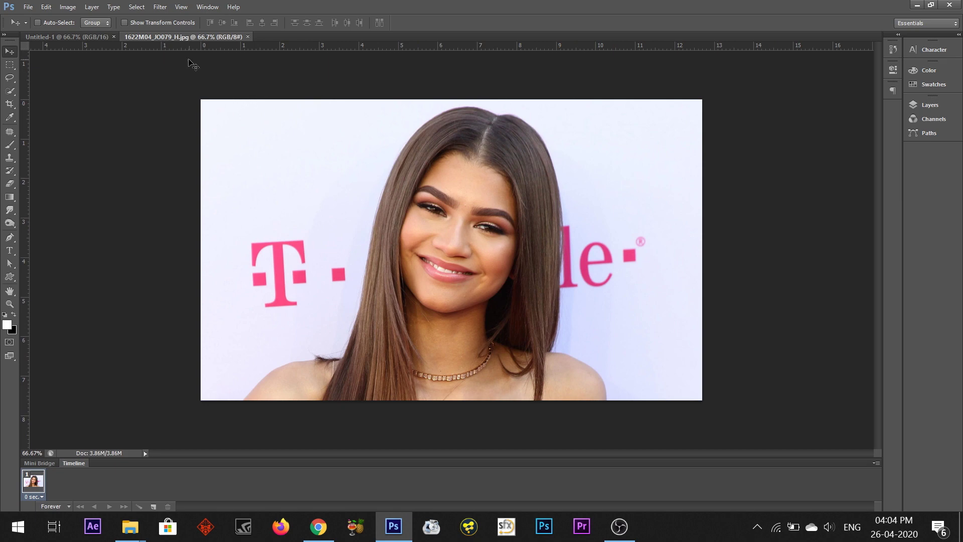
key(alt)
- Convert the photo's locked Background to the regular layer Layer 0 and place it in Untitled-1, scaled to fill the canvas
click(927, 105)
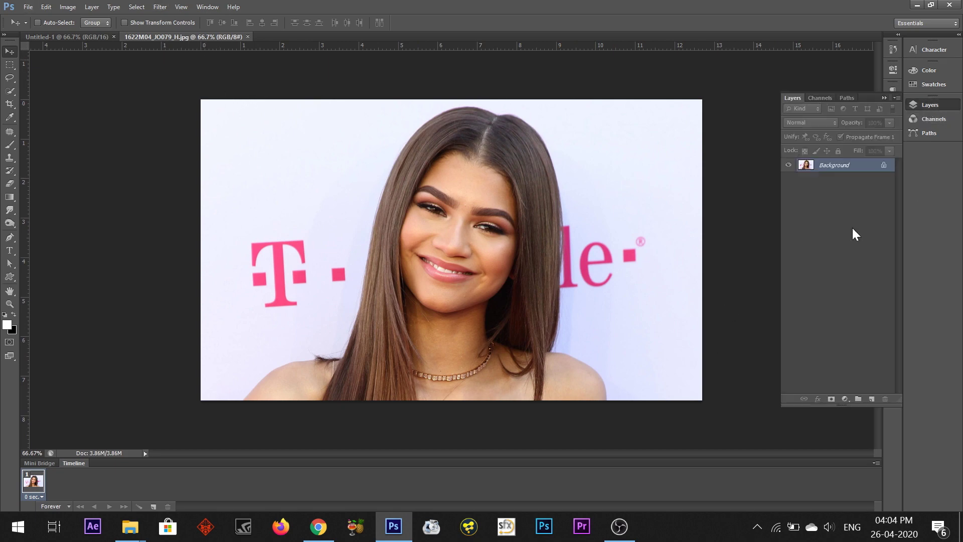
double_click(885, 170)
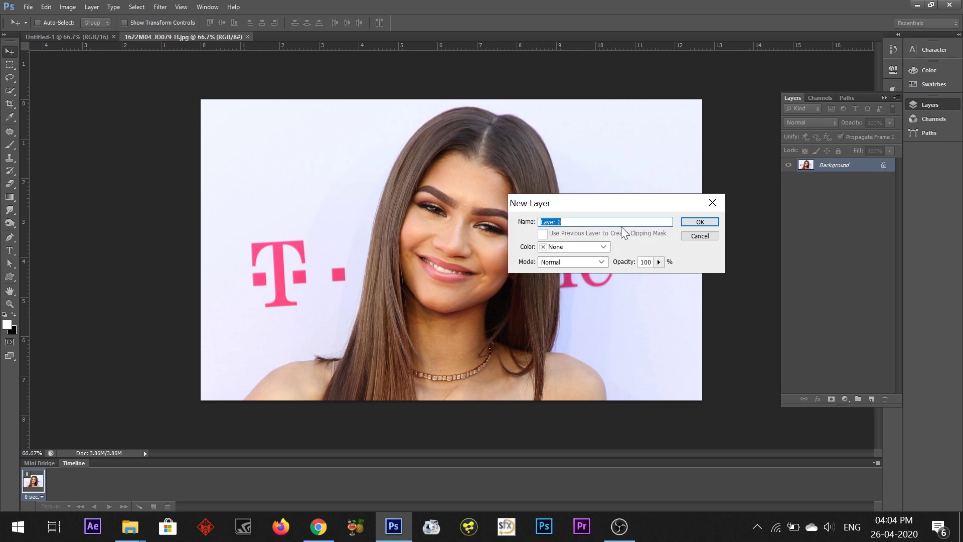
click(710, 223)
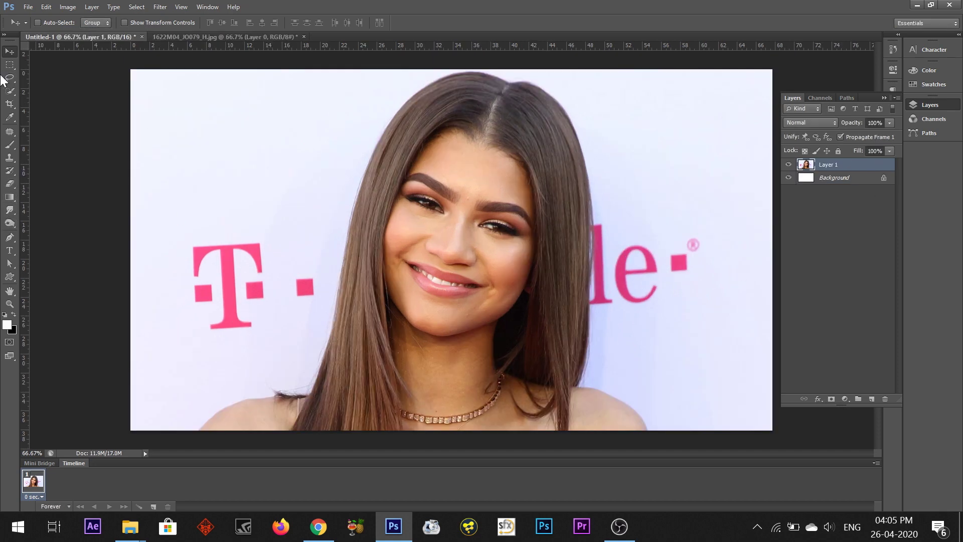
- Trace a freehand Lasso selection with a 3 px feather around the woman's hair and shoulders, and deselect it
click(8, 92)
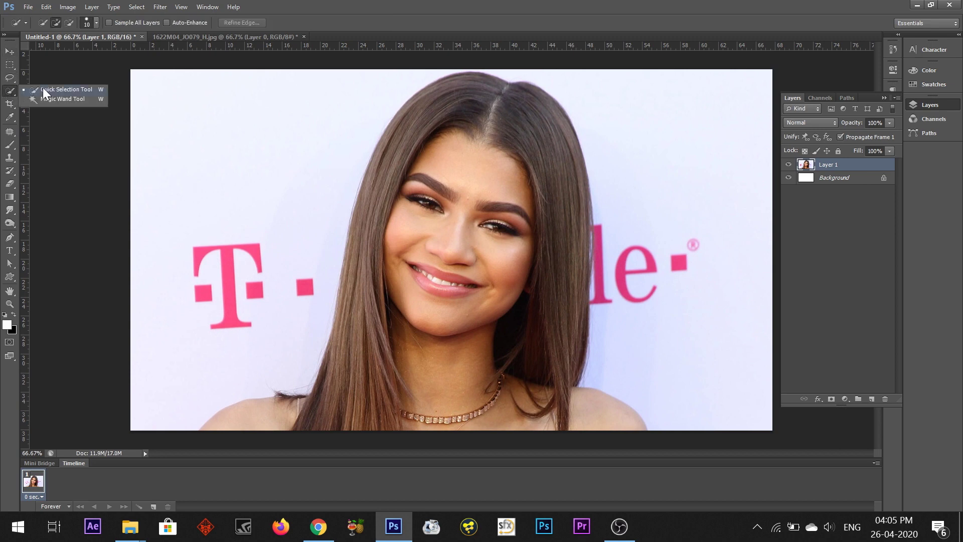
click(9, 78)
click(498, 79)
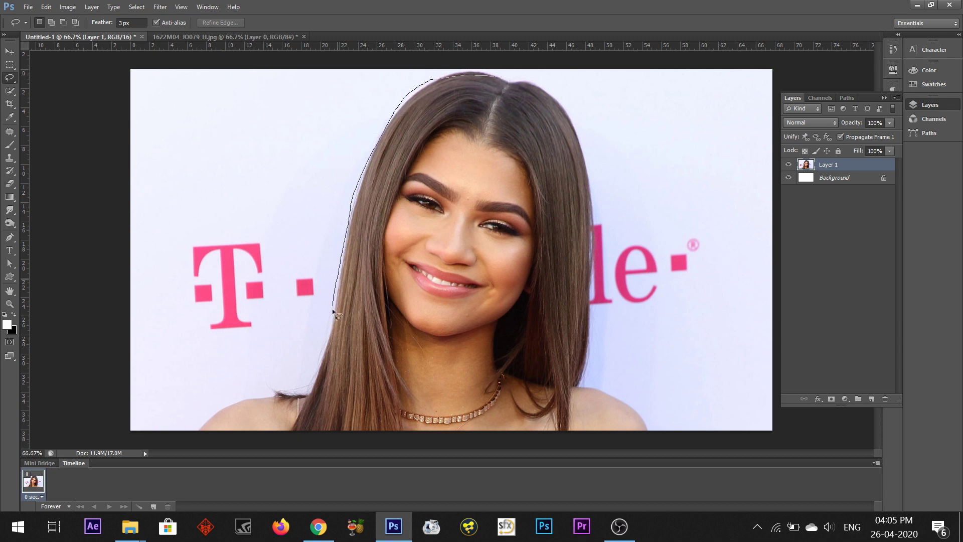
mouse_move(189, 456)
mouse_down()
mouse_move(550, 480)
mouse_move(659, 443)
mouse_up()
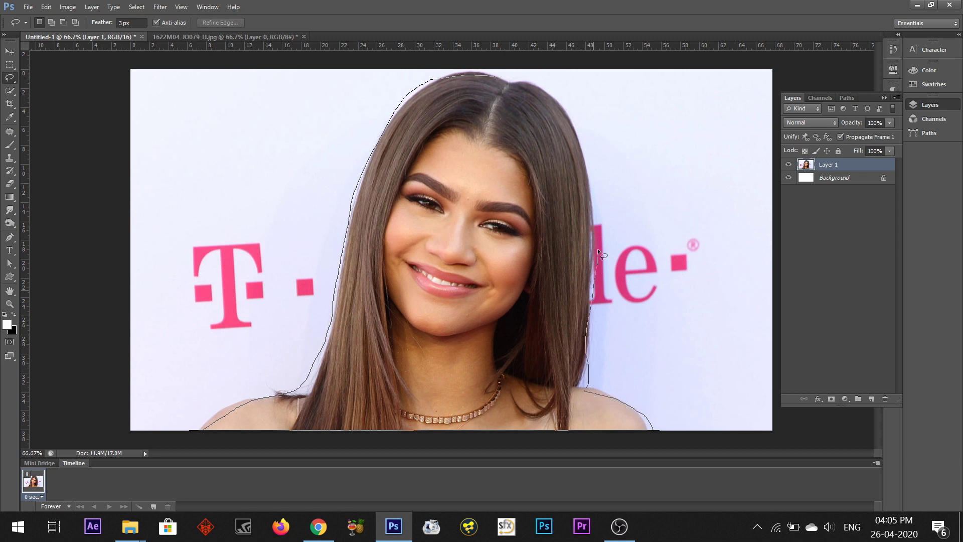
drag(501, 79, 504, 83)
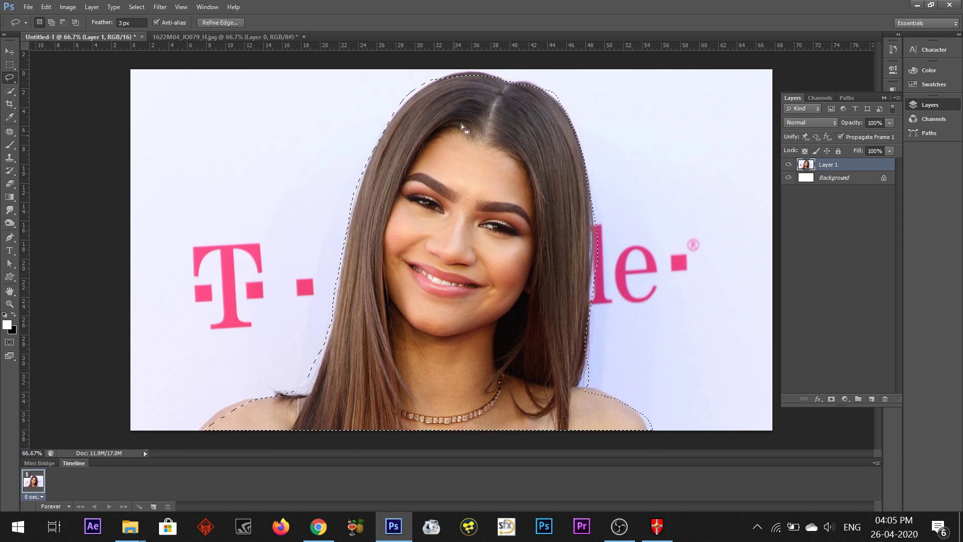
click(354, 112)
- Select the woman's hair, face and both shoulders with the Quick Selection tool at brush size 10
drag(14, 93, 37, 95)
mouse_move(458, 111)
mouse_down()
mouse_move(466, 117)
mouse_move(427, 206)
mouse_move(504, 94)
mouse_move(506, 210)
mouse_up()
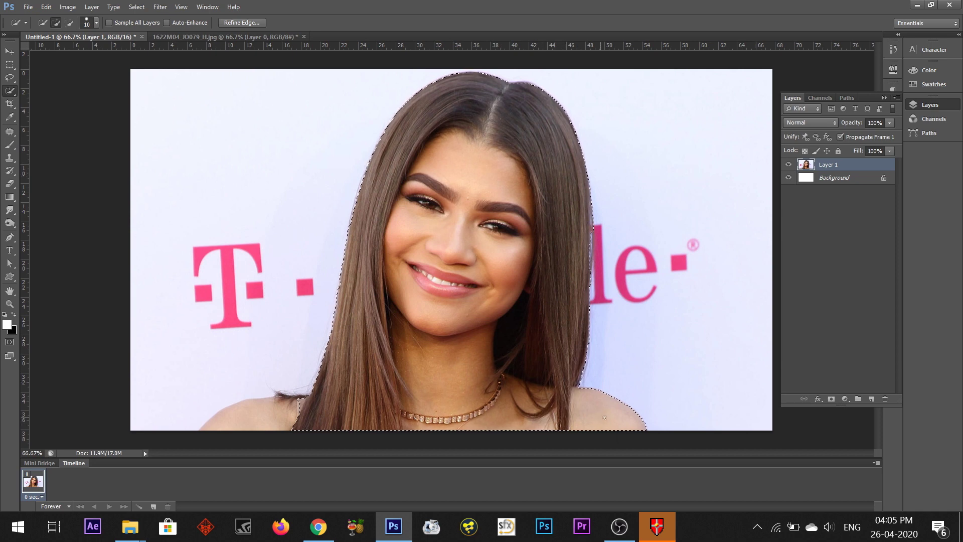
drag(622, 432, 255, 427)
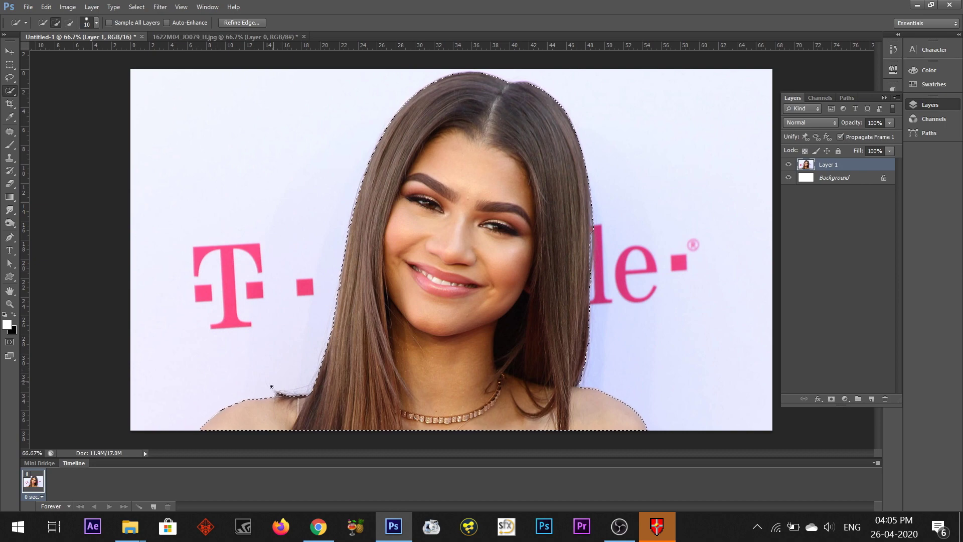
- Add the stray hair tips above the shoulder on the T-logo side to the selection with the Lasso tool
key(alt)
scroll(330, 362, up, 5)
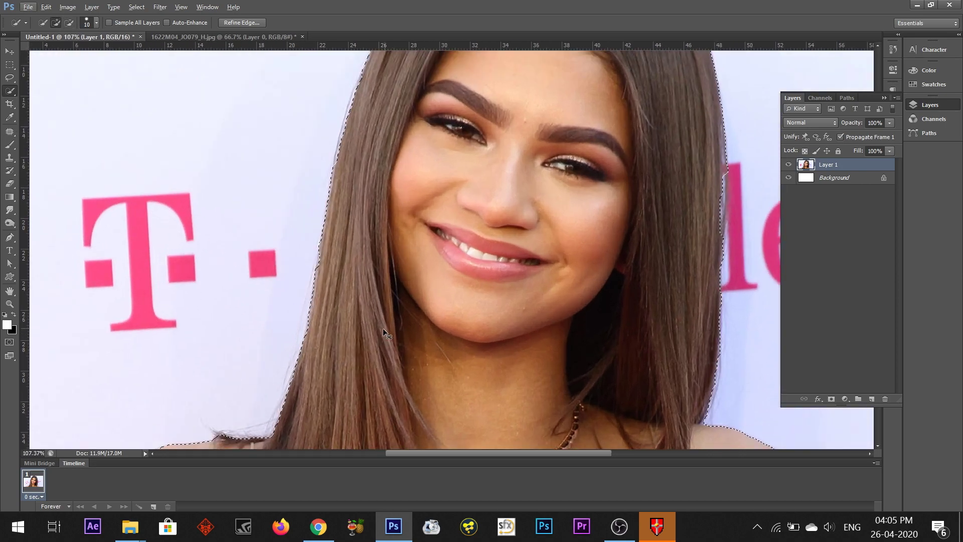
scroll(290, 296, up, 6)
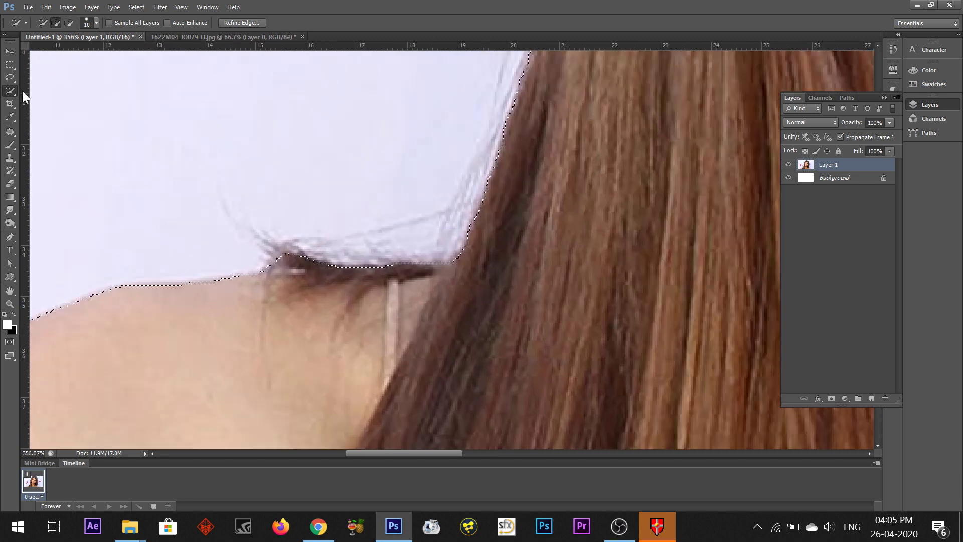
click(10, 78)
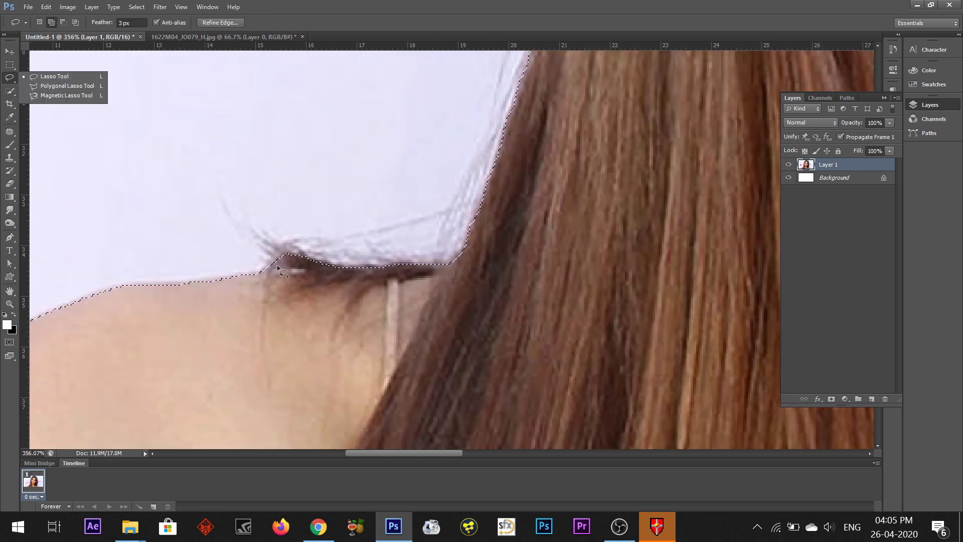
key(shift)
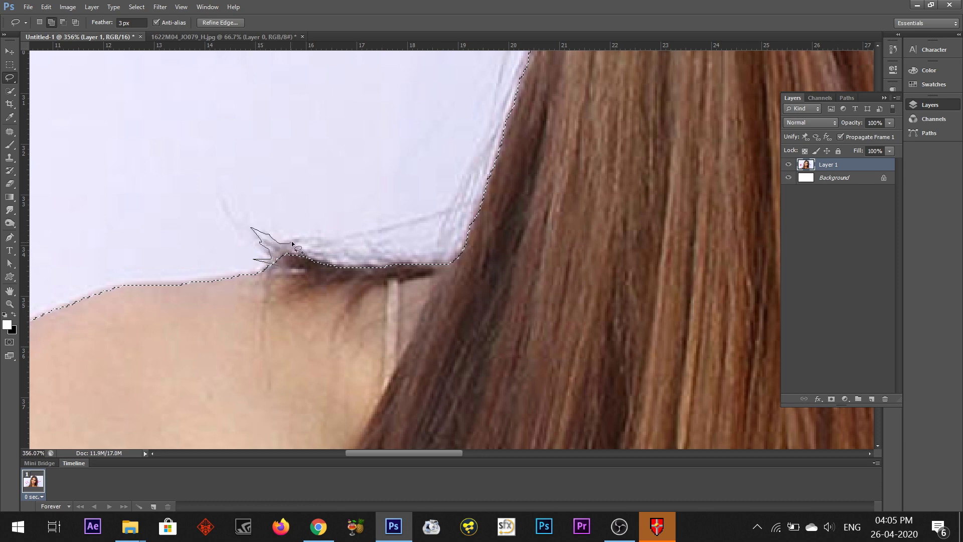
drag(298, 299, 356, 270)
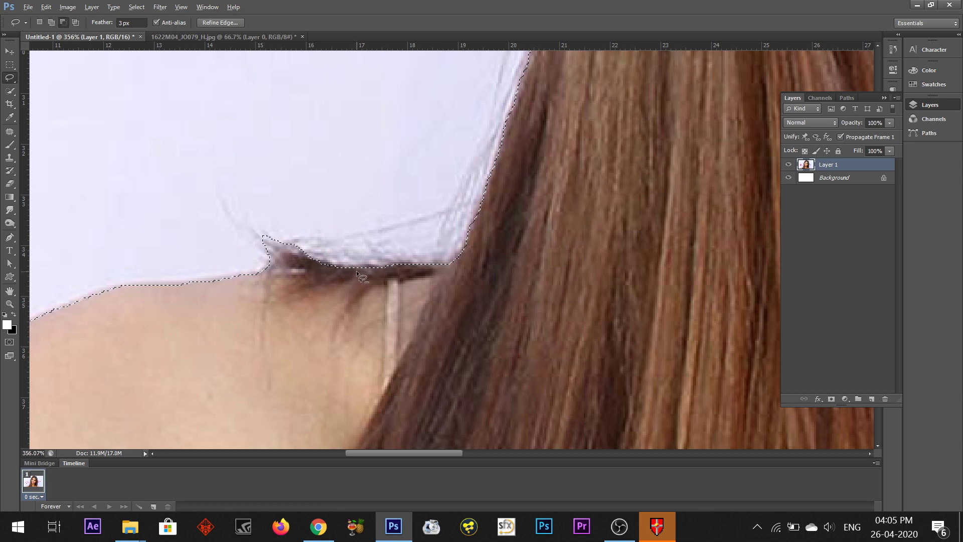
scroll(359, 269, down, 6)
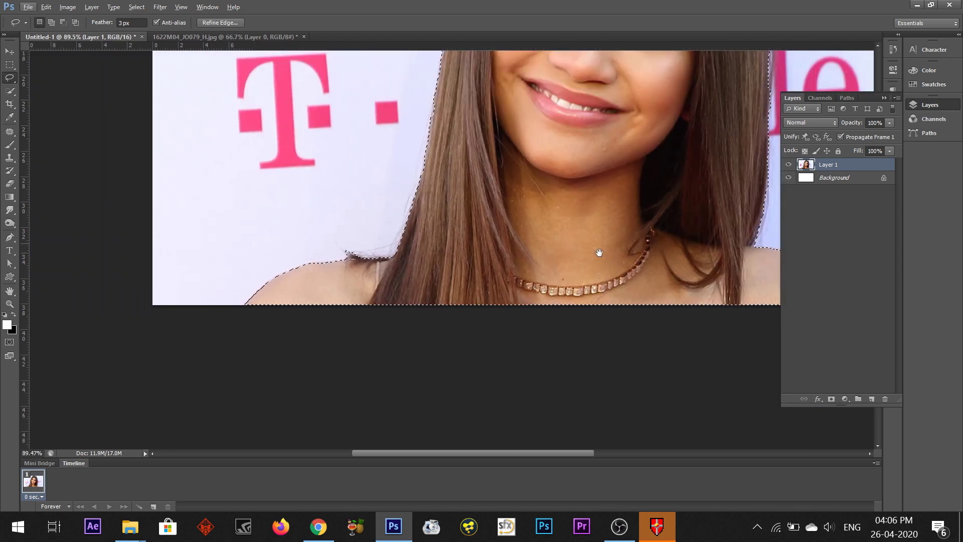
drag(597, 253, 361, 307)
drag(506, 221, 368, 261)
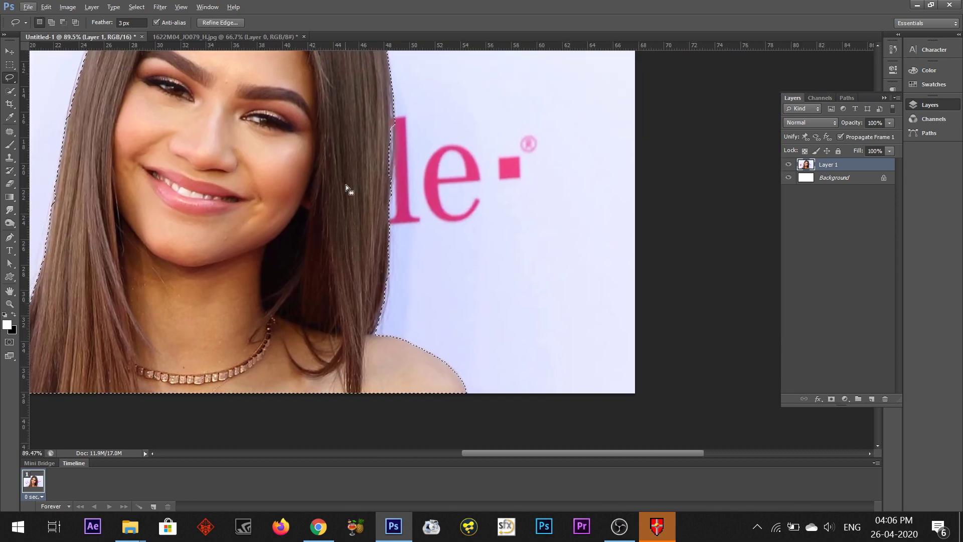
- Refine the selection along the hair edge beside the letter l with the Lasso tool and check the outline down to the shoulders
drag(345, 185, 348, 243)
drag(372, 213, 392, 221)
scroll(393, 221, up, 6)
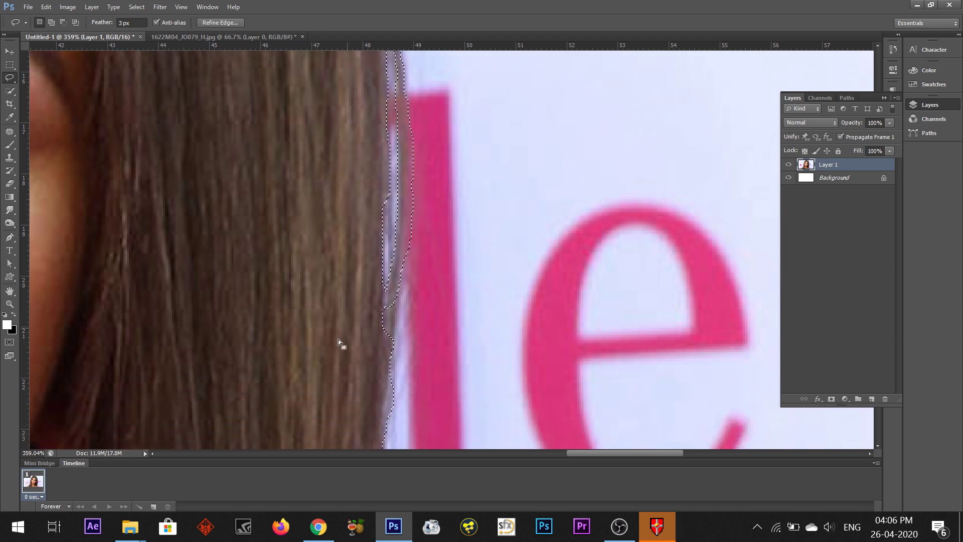
drag(391, 289, 374, 354)
drag(393, 297, 375, 294)
scroll(372, 297, down, 4)
scroll(364, 297, down, 4)
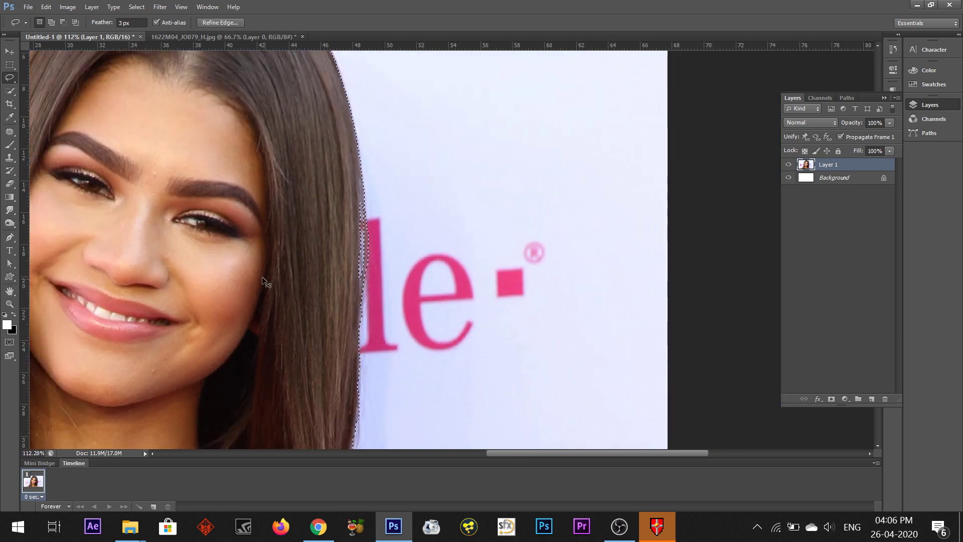
mouse_move(229, 301)
mouse_down()
mouse_move(338, 200)
mouse_move(378, 254)
mouse_move(357, 254)
mouse_up()
scroll(475, 283, up, 5)
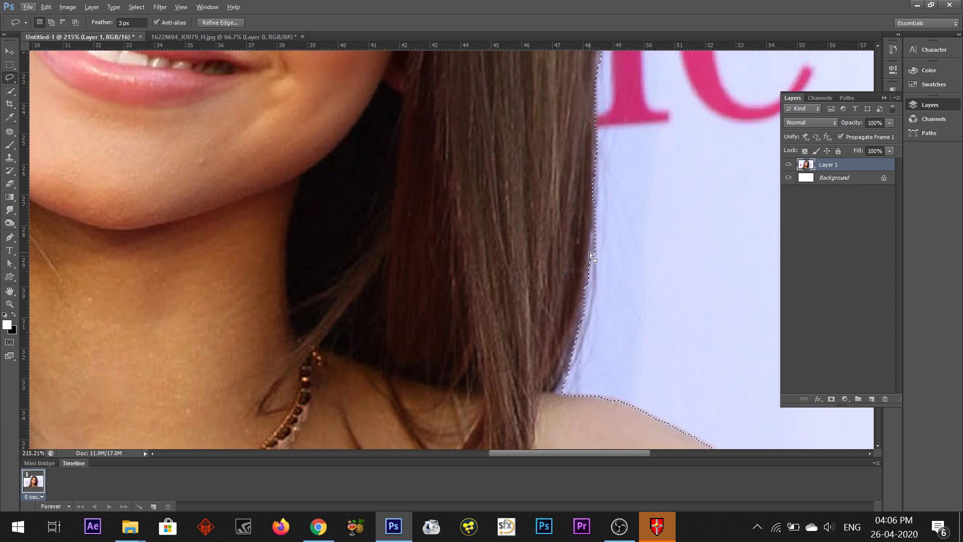
scroll(326, 150, down, 3)
scroll(320, 152, down, 3)
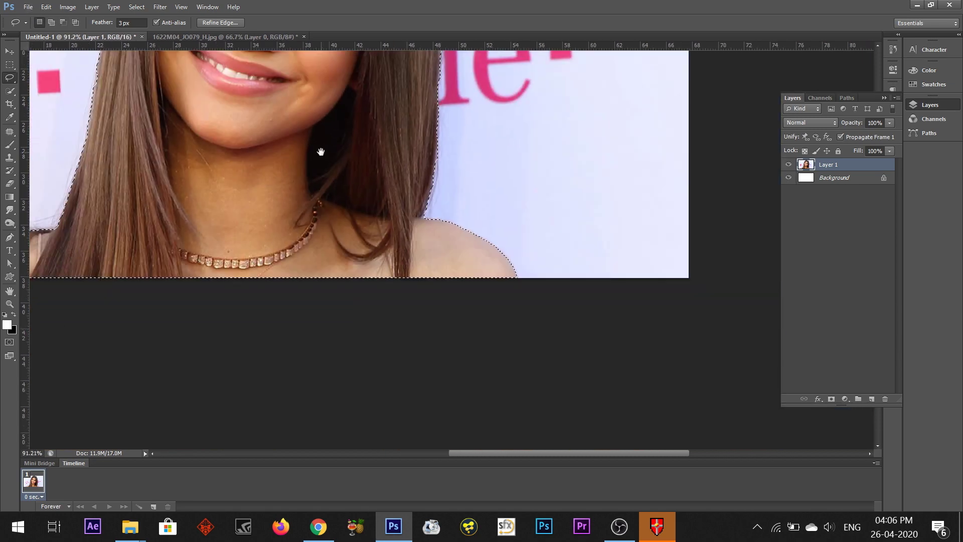
key(alt)
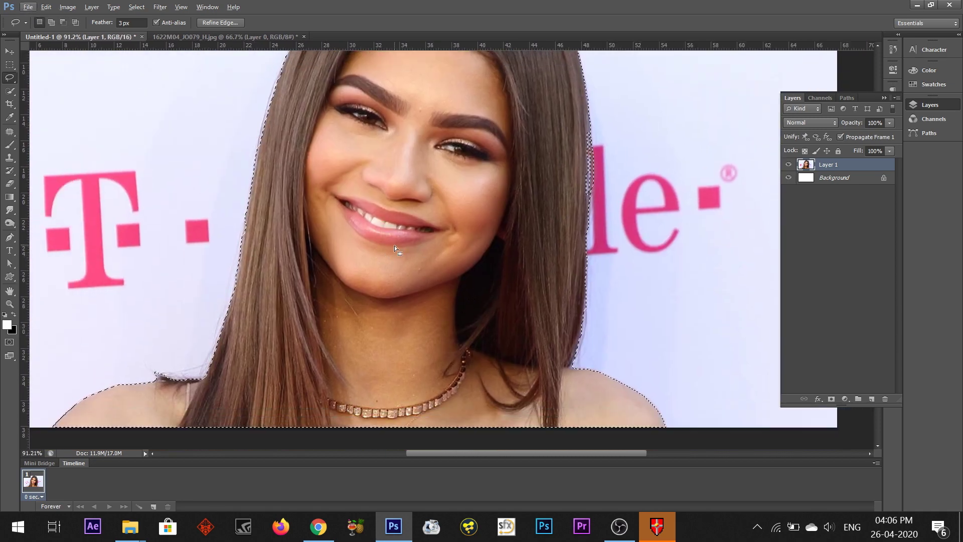
scroll(376, 227, down, 3)
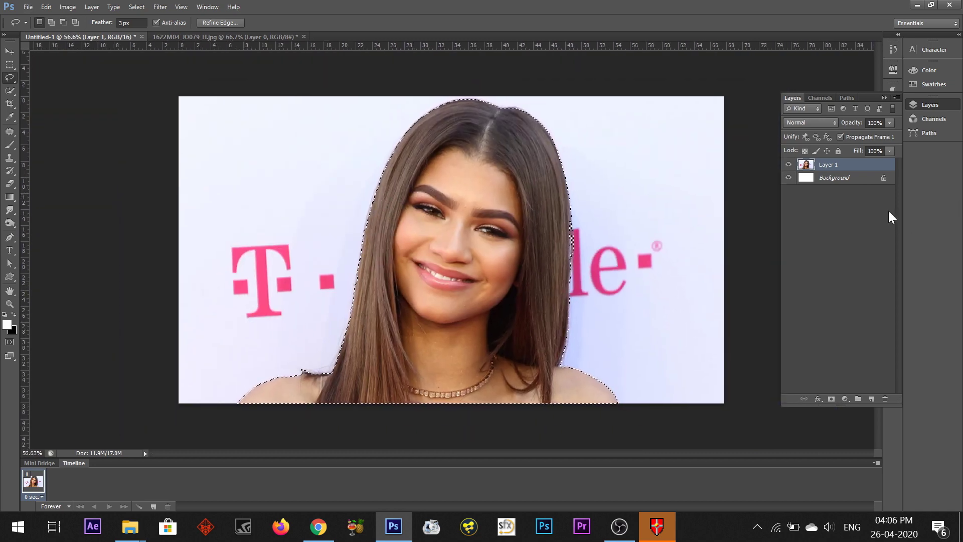
- Copy the selected woman onto a new layer and hide Layer 1 and the Background
key(ctrl+j)
click(844, 182)
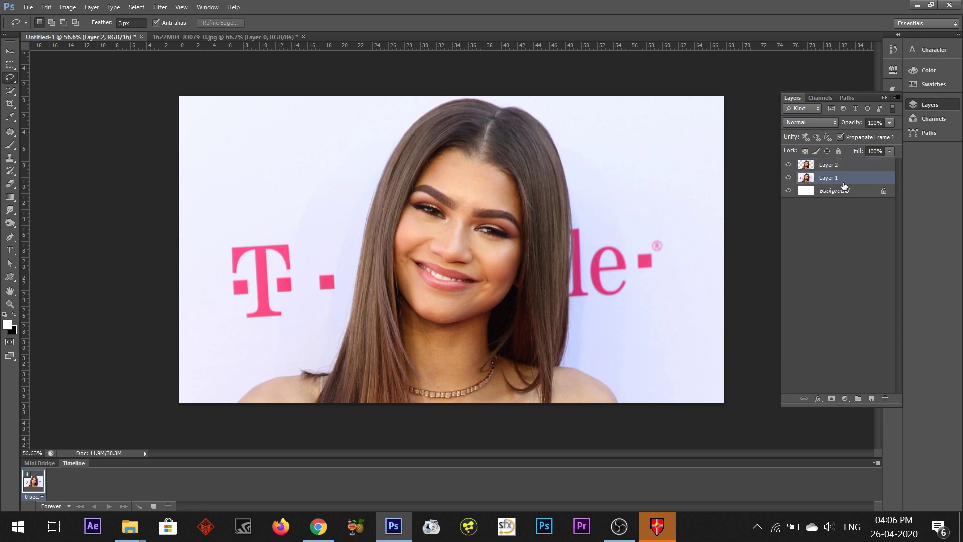
click(852, 168)
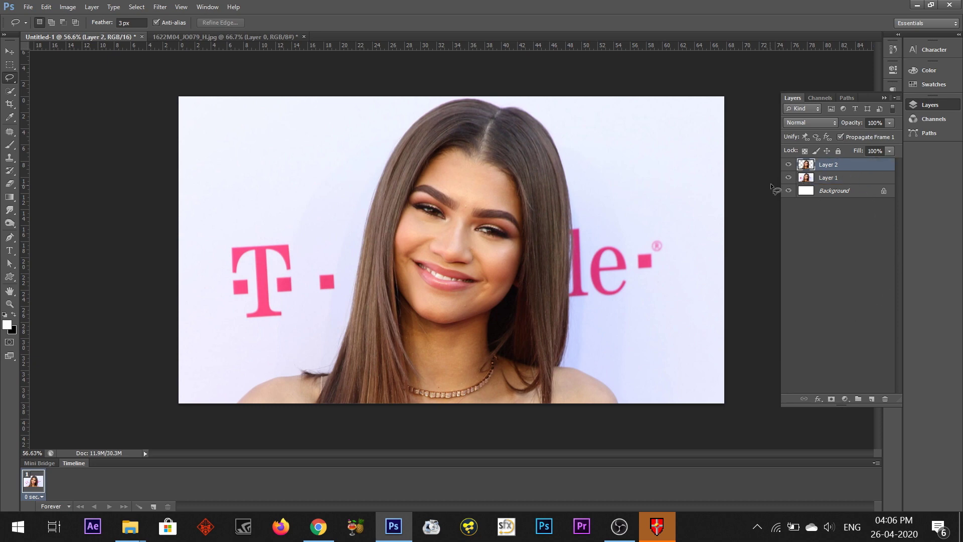
click(789, 177)
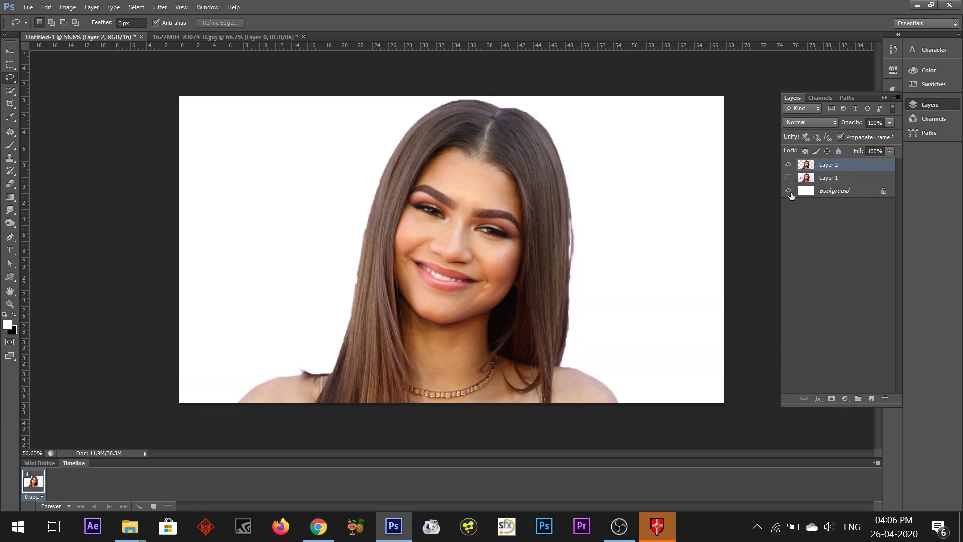
click(789, 191)
- Add a new layer directly beneath the Layer 2 cutout and fill it with black
click(848, 178)
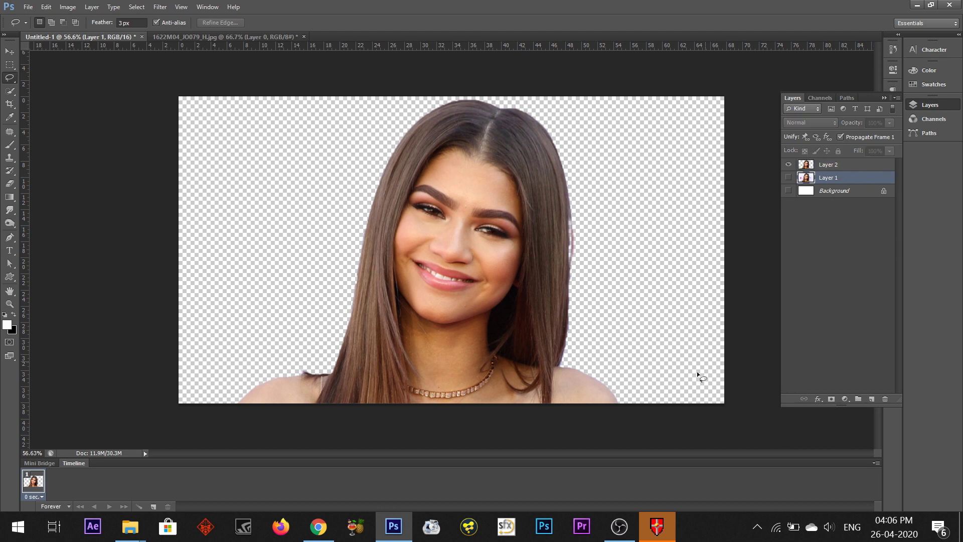
click(872, 399)
click(922, 144)
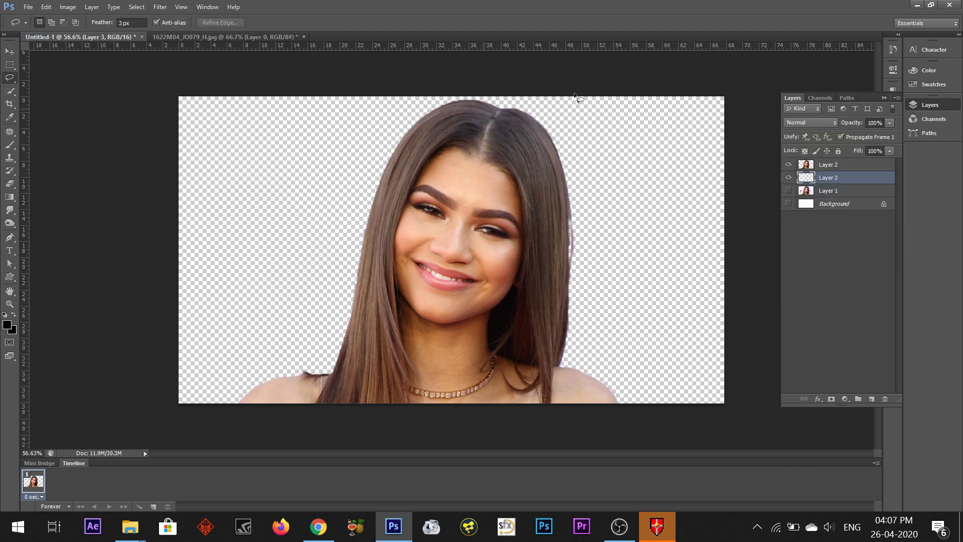
key(alt+BackSpace)
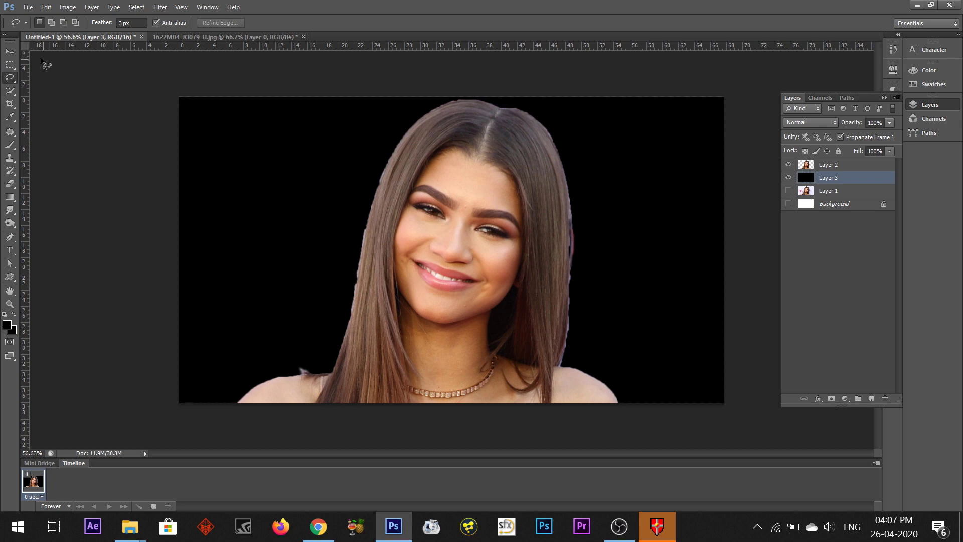
- Examine the cutout's hair edges against the black backdrop at closer zoom, ending with Layer 2 active
click(9, 52)
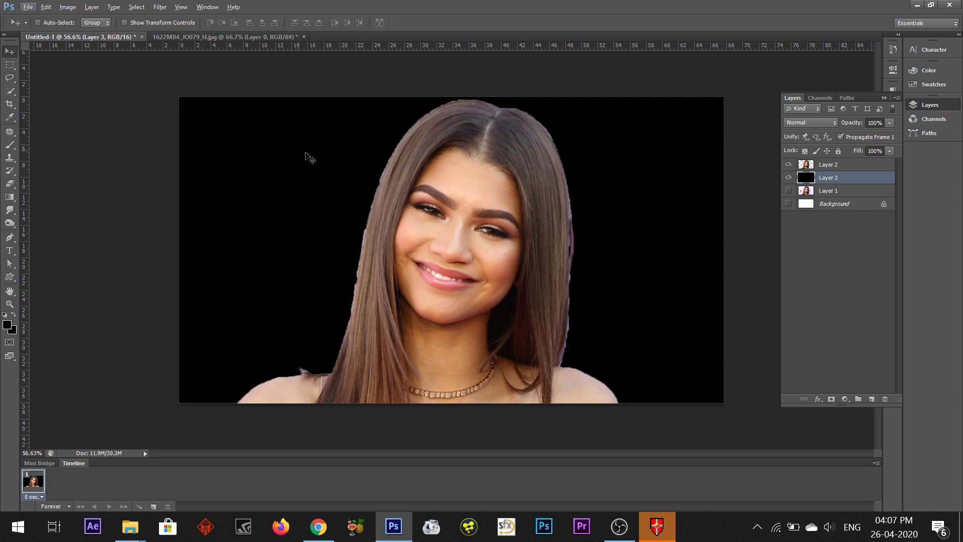
scroll(308, 154, up, 5)
scroll(421, 152, down, 4)
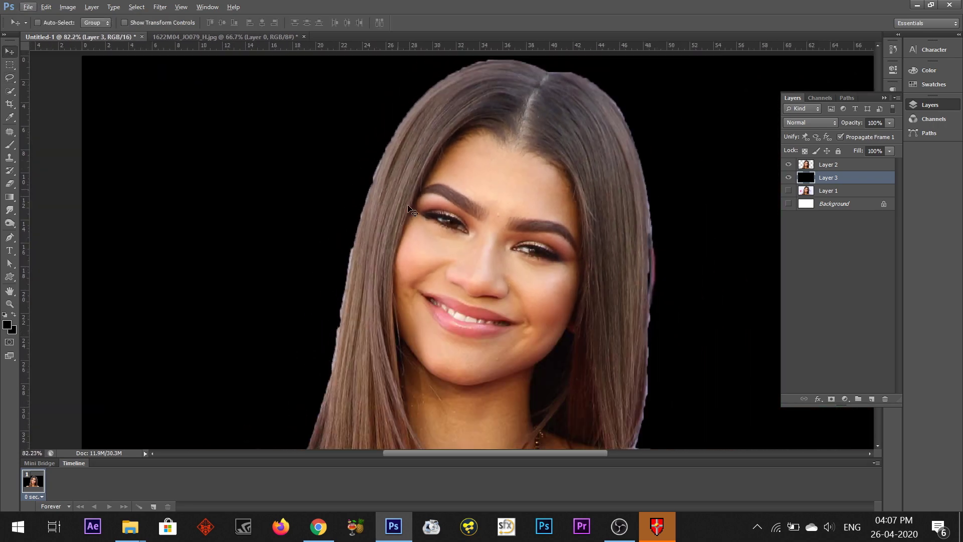
scroll(420, 187, up, 4)
scroll(386, 297, down, 3)
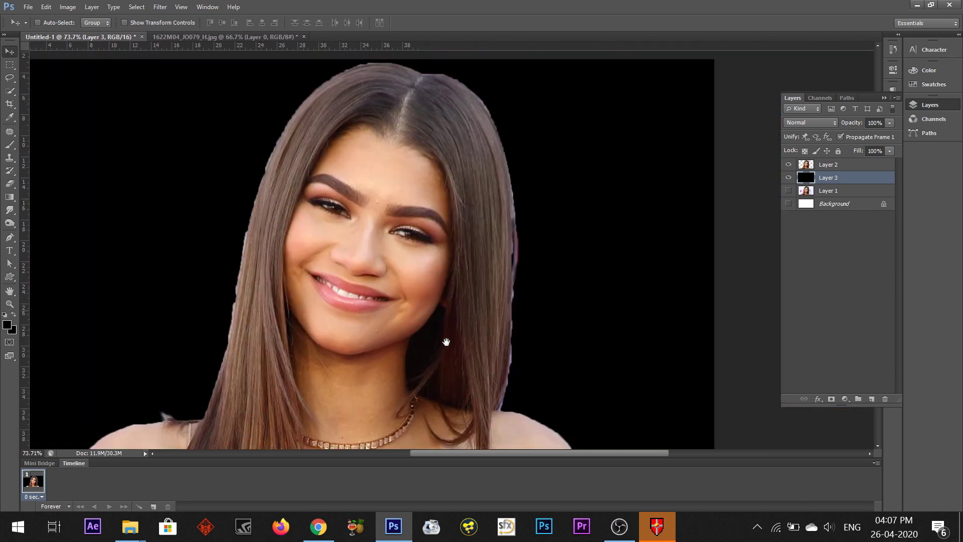
drag(533, 210, 523, 291)
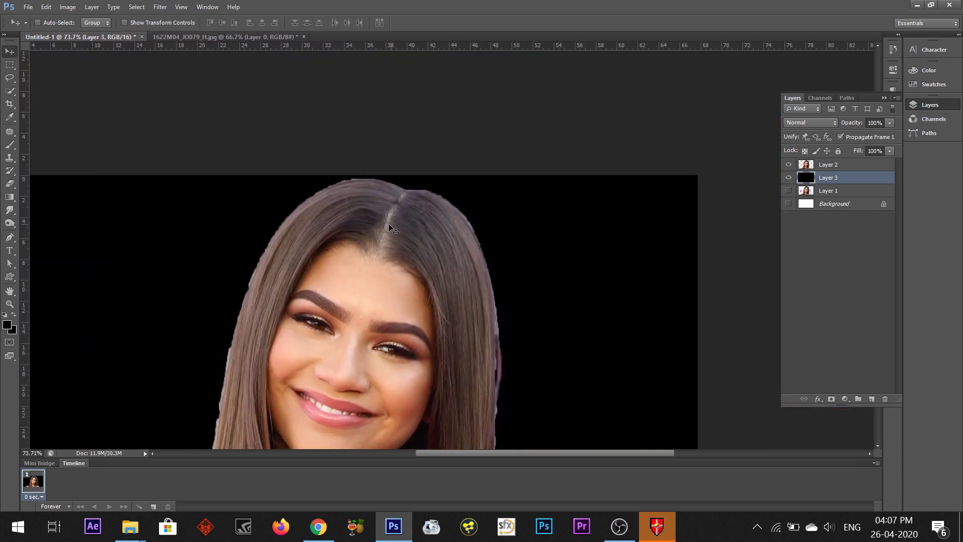
scroll(334, 183, up, 5)
scroll(422, 150, down, 4)
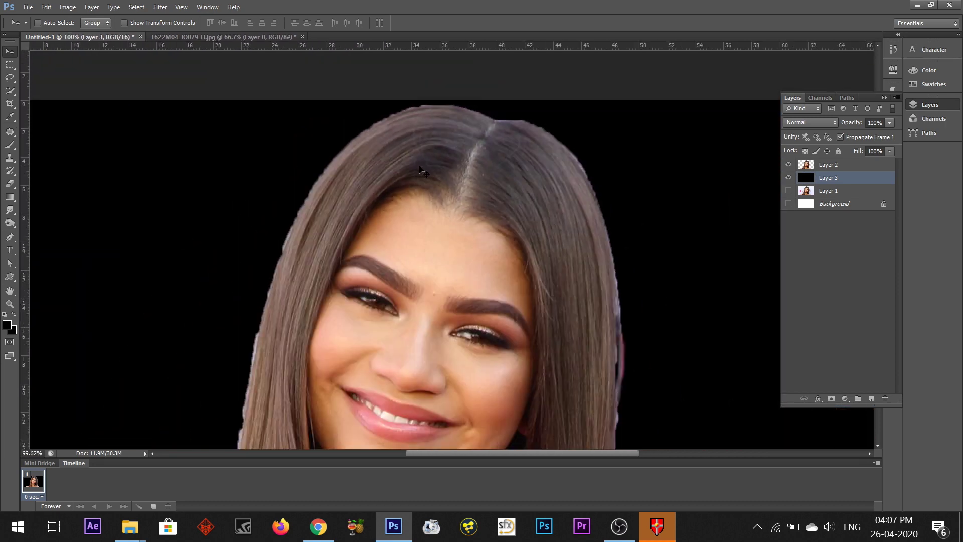
click(855, 168)
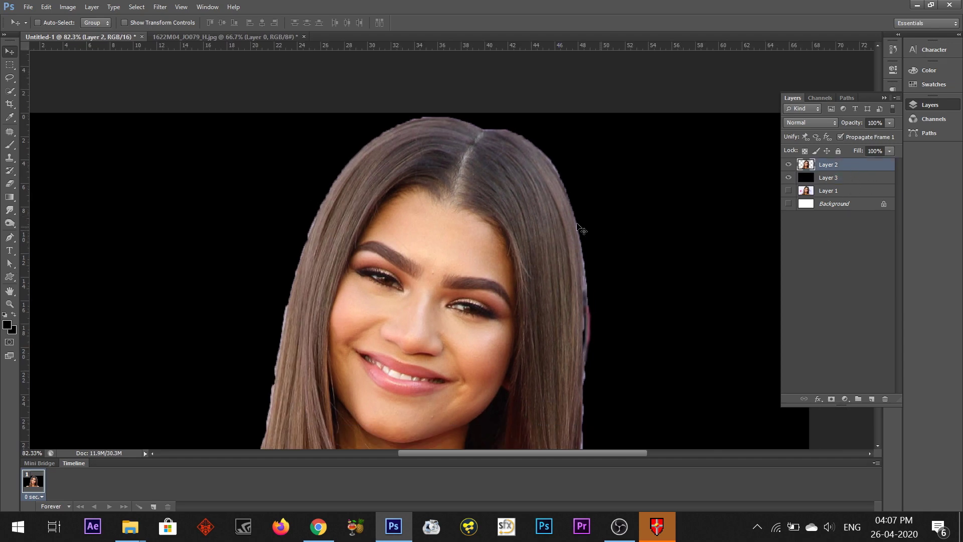
scroll(490, 210, down, 2)
scroll(492, 206, down, 1)
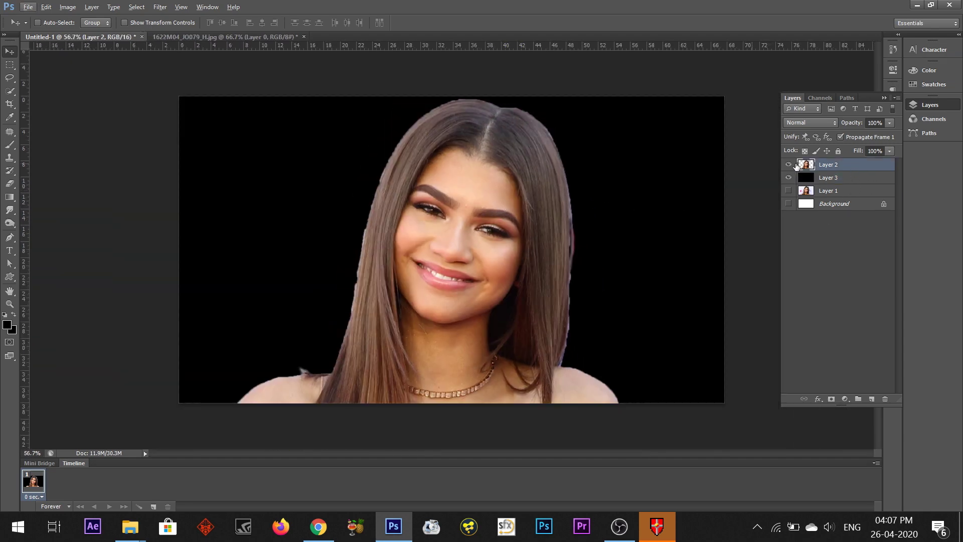
- Load Layer 2's outline as a selection and make Layer 1 the active and only visible layer
key(alt)
ctrl+click(807, 164)
click(788, 164)
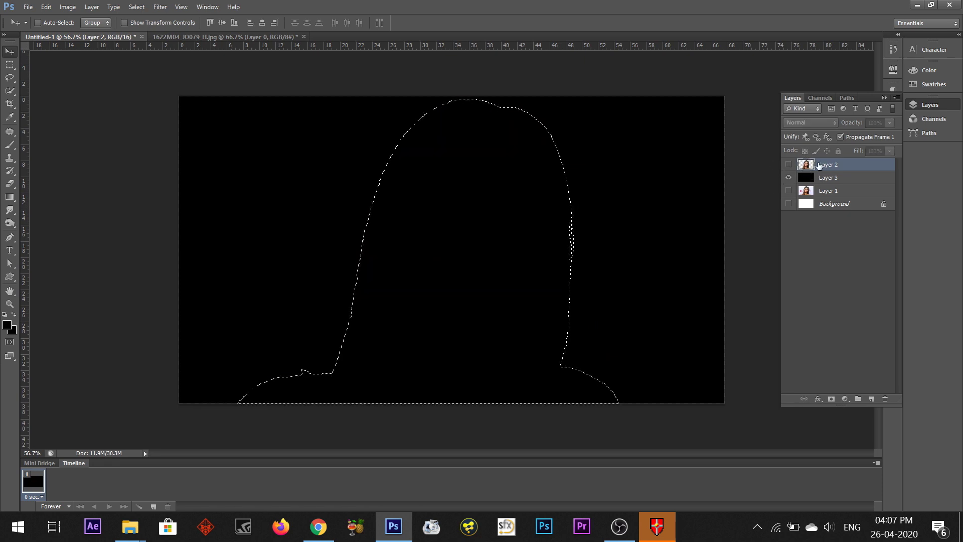
click(825, 177)
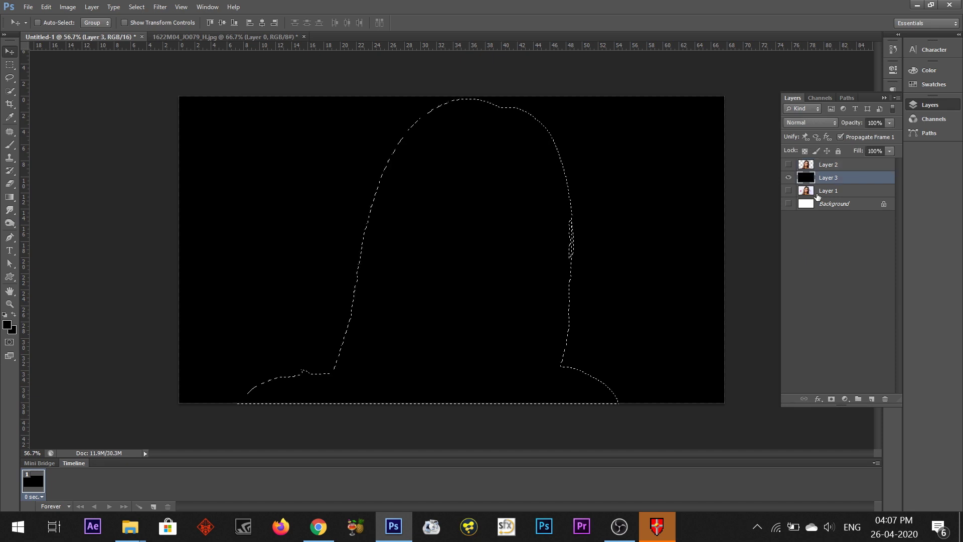
click(817, 195)
click(788, 191)
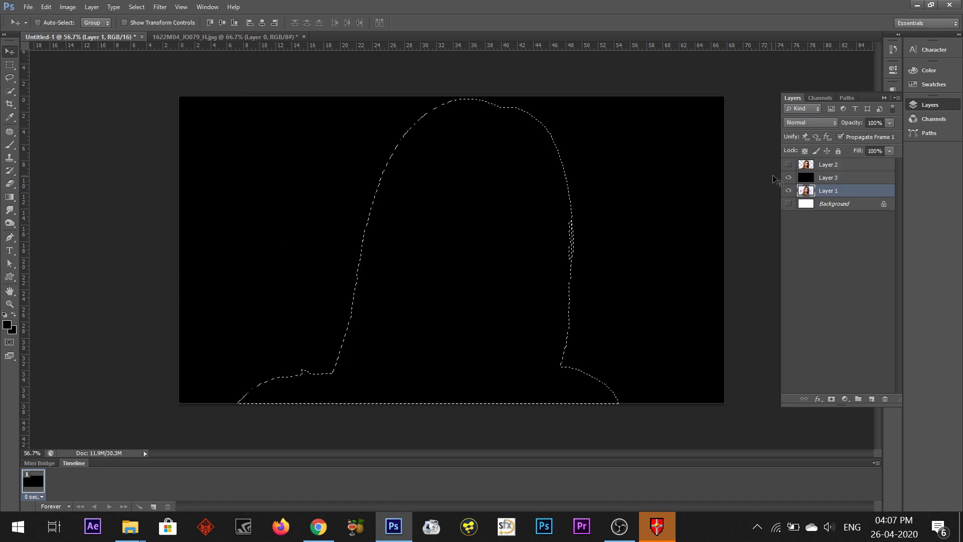
click(789, 178)
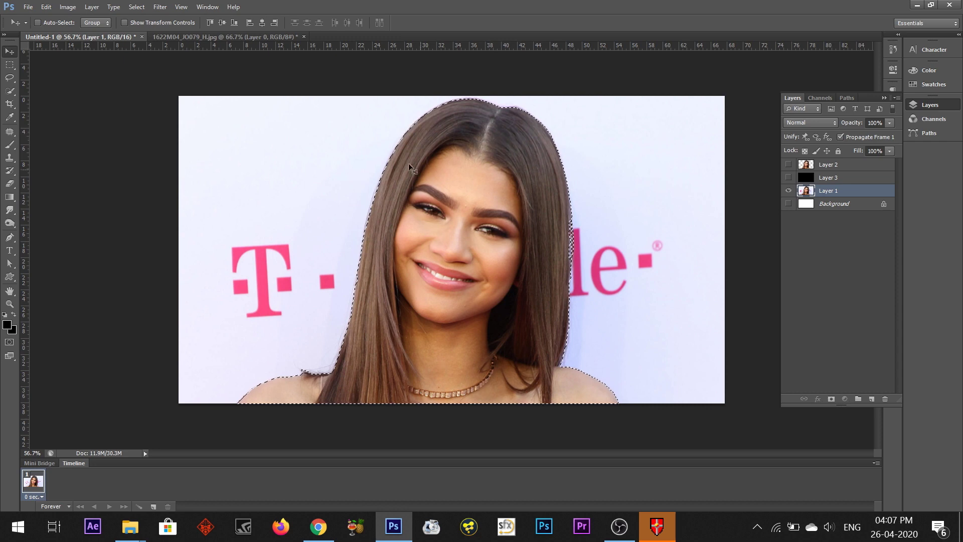
- Refine the selection's edge on Layer 1 by slightly raising Radius and Smooth, with the result output as a selection
click(10, 79)
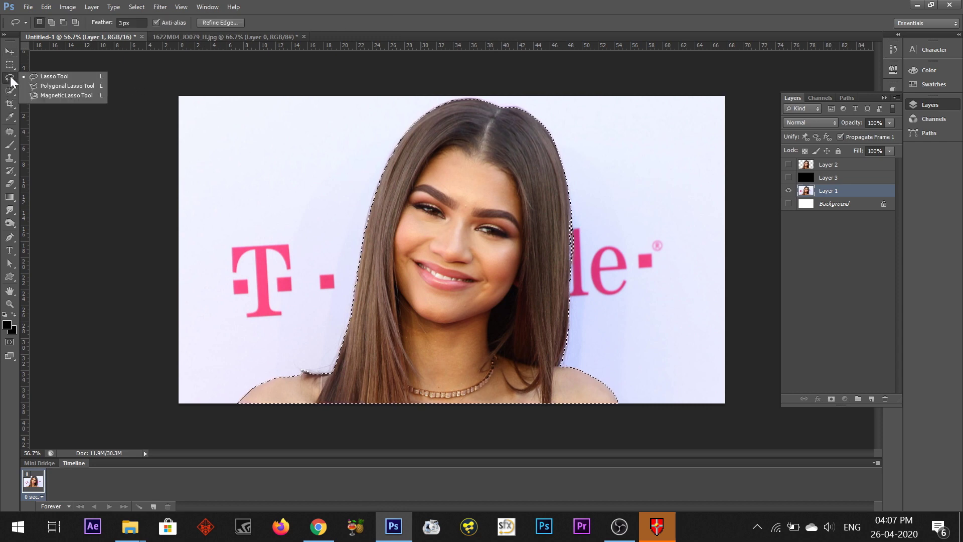
click(219, 24)
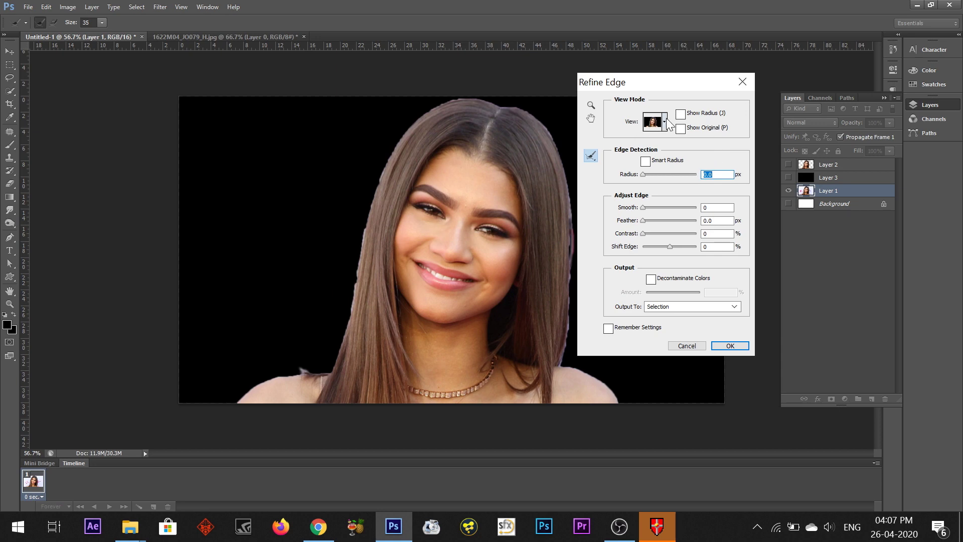
click(665, 121)
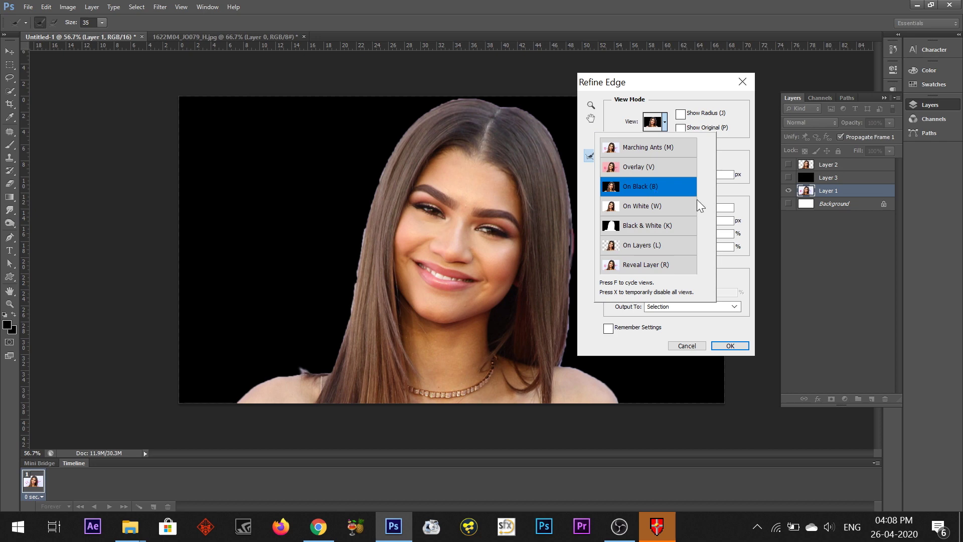
click(732, 281)
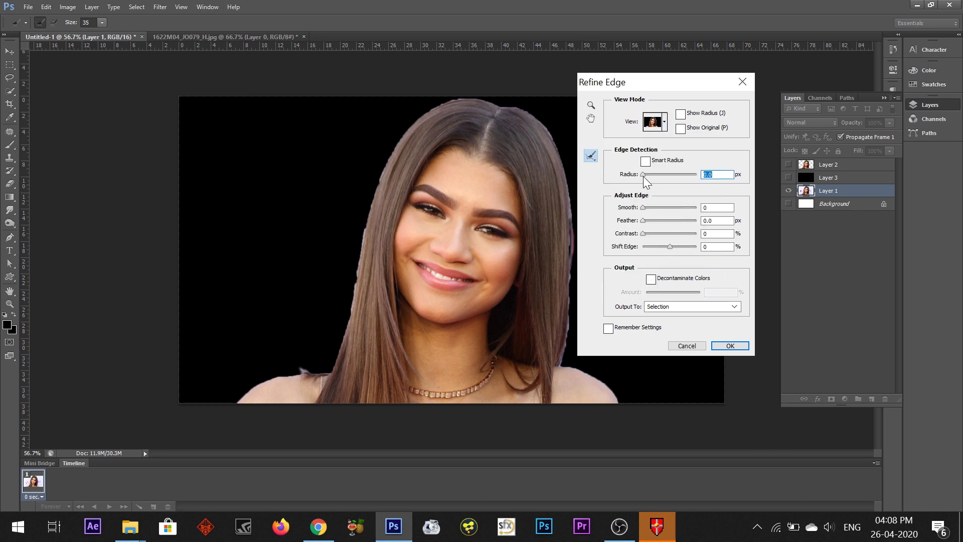
drag(645, 175, 648, 176)
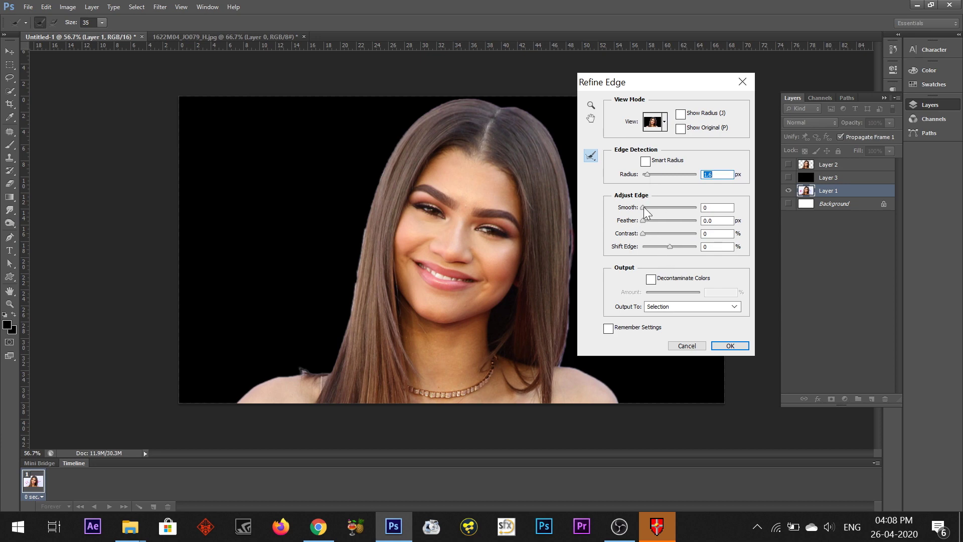
drag(643, 208, 646, 207)
click(731, 346)
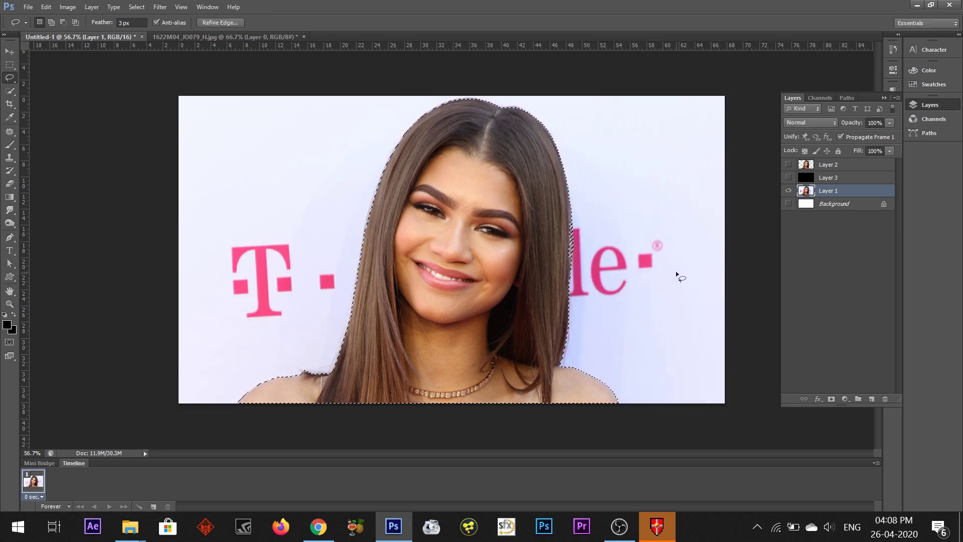
- Copy the refined selection onto a new layer and place the black Layer 3 beneath it, made visible
key(ctrl+j)
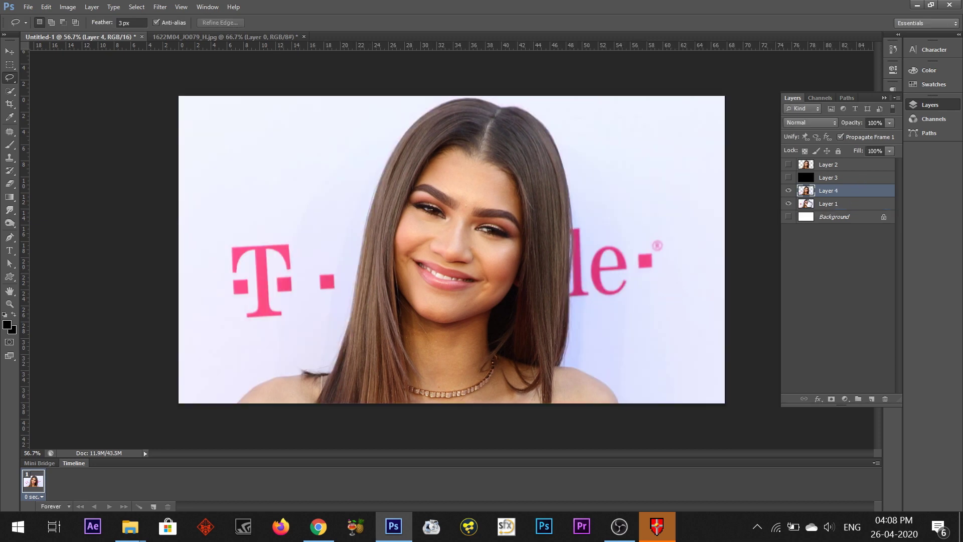
drag(816, 180, 848, 195)
click(789, 190)
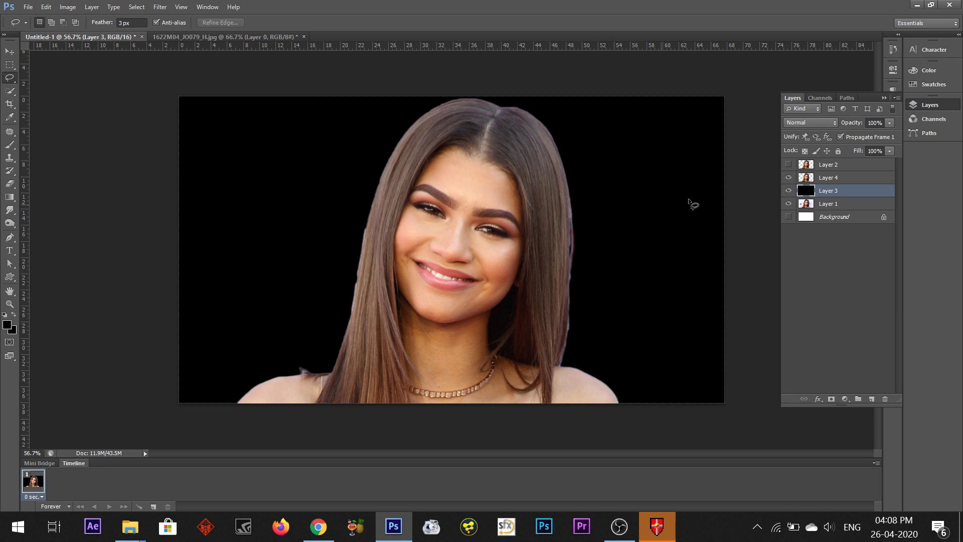
- Compare the unrefined cutout with the refined one by toggling the visibility of Layer 2
click(788, 165)
click(788, 166)
click(789, 167)
click(789, 169)
click(789, 170)
click(789, 171)
- Switch from the Quick Selection tool to the Magic Wand tool
click(10, 91)
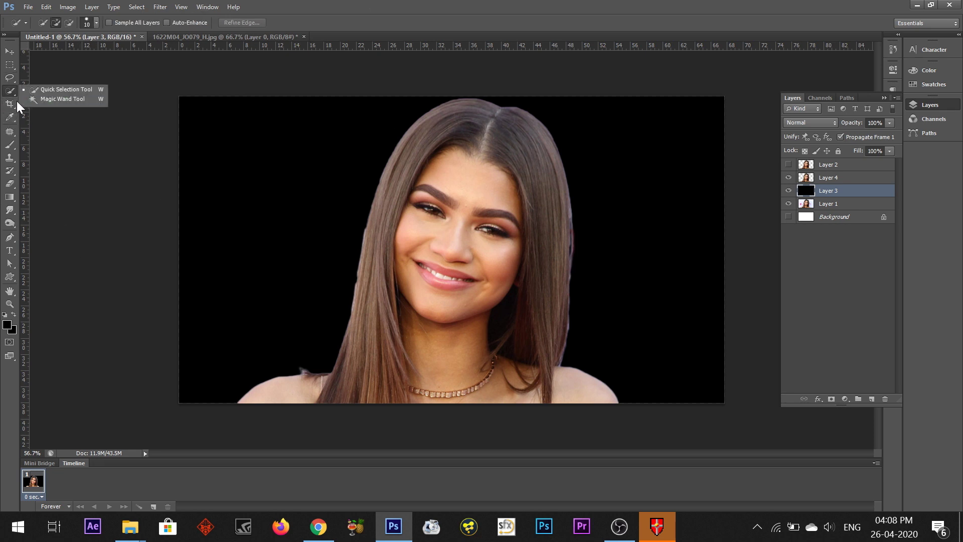
click(431, 6)
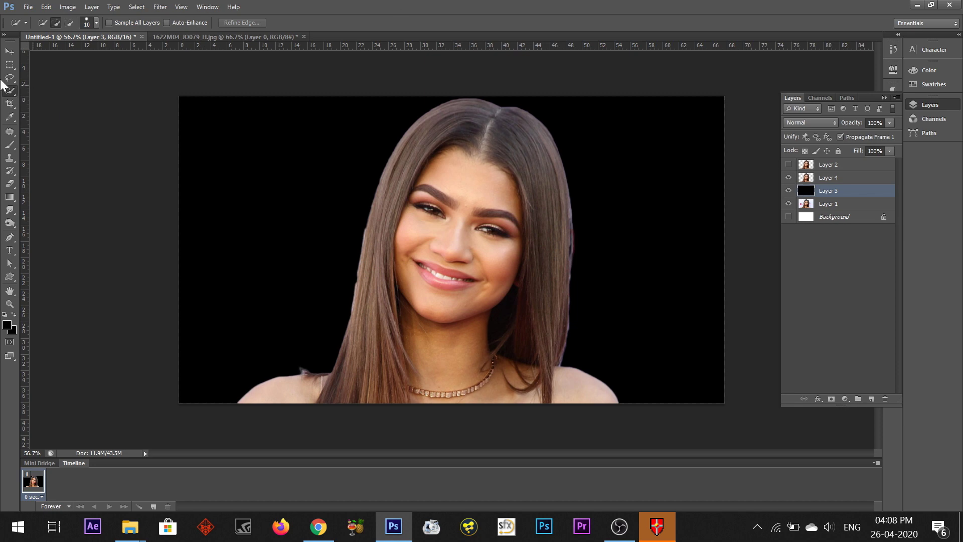
right_click(10, 91)
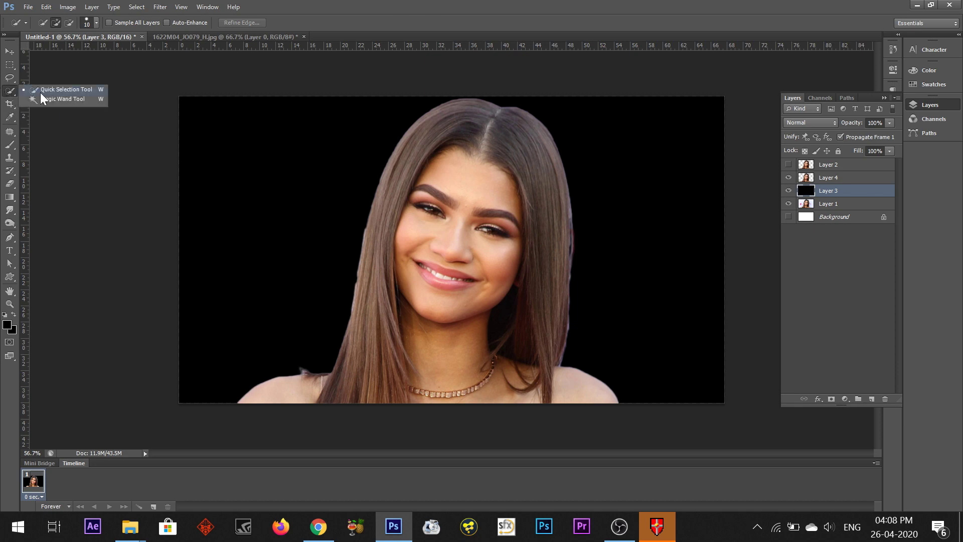
click(49, 99)
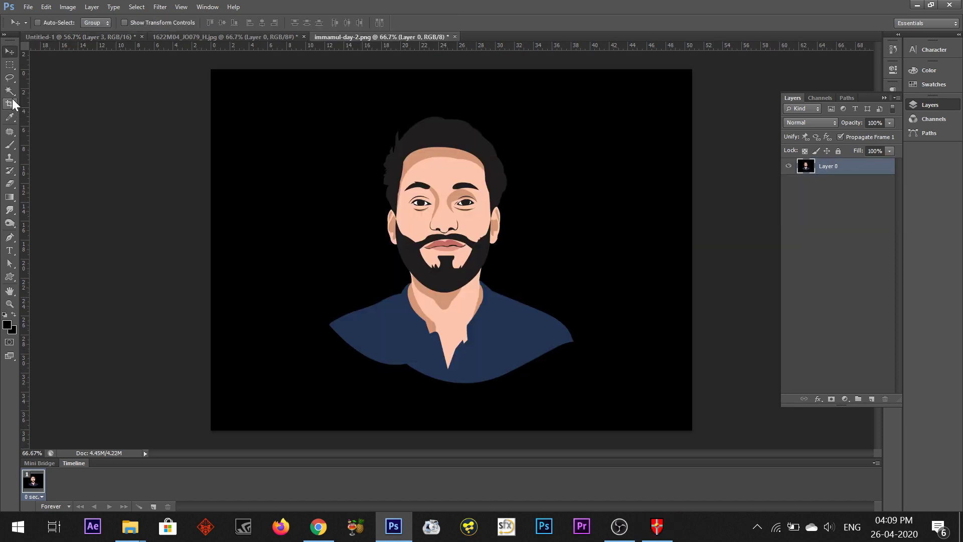
- Try selecting the illustrated man's hair and face with the Quick Selection tool
right_click(10, 91)
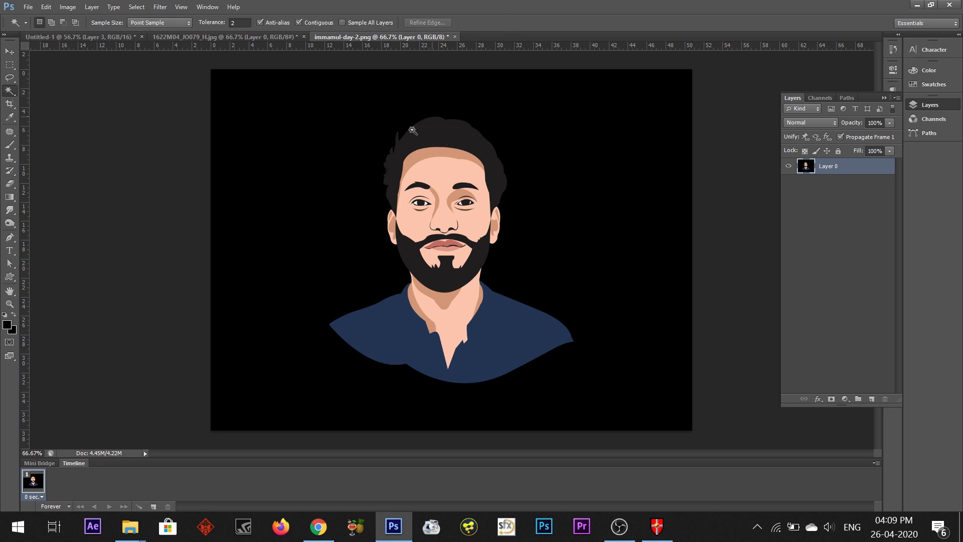
alt+scroll(436, 150, up, 3)
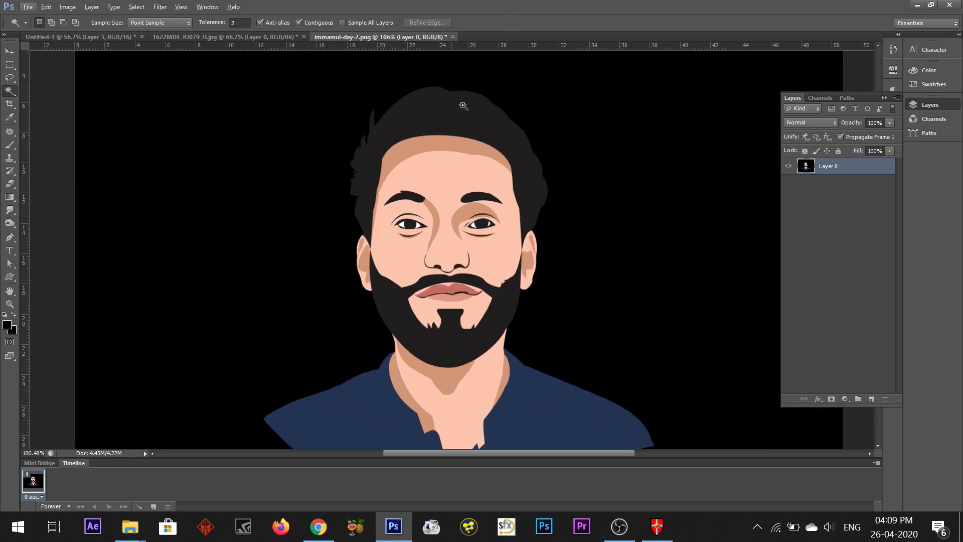
right_click(10, 92)
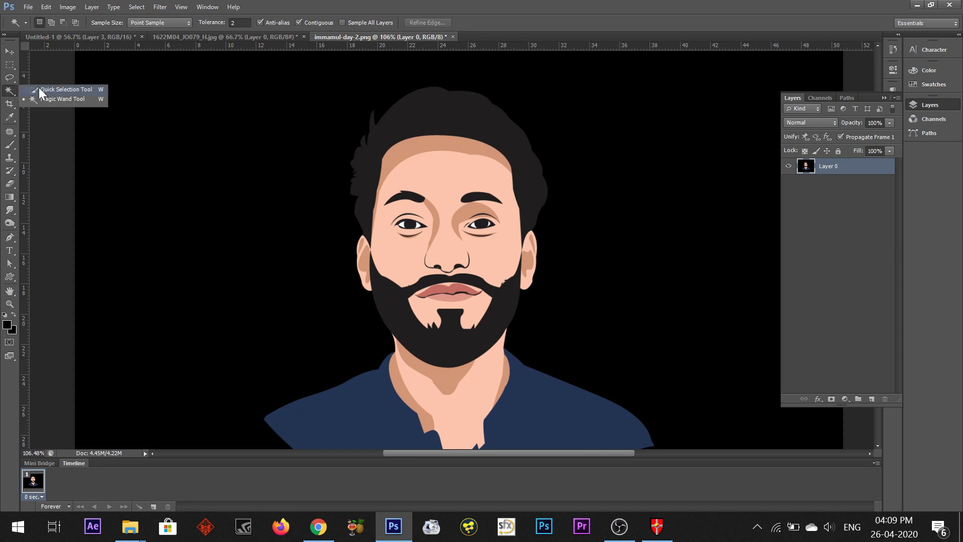
click(66, 89)
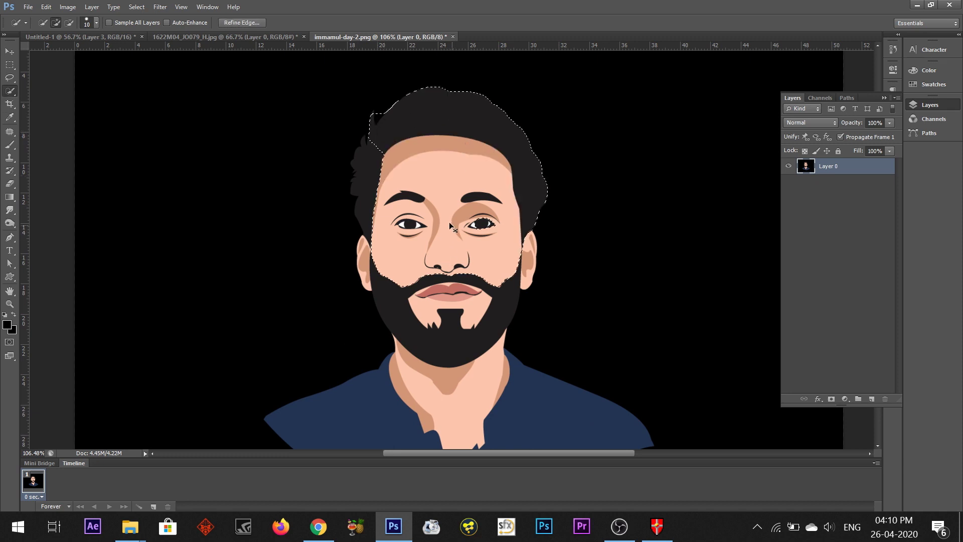
- Select the man's hair with the Magic Wand tool and add the forehead shadow and facial skin to the selection
right_click(9, 91)
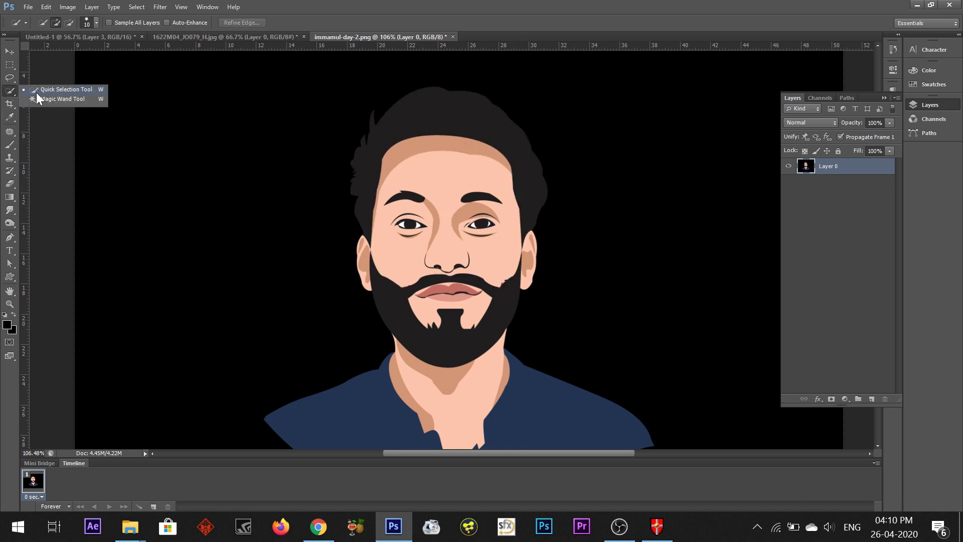
click(62, 99)
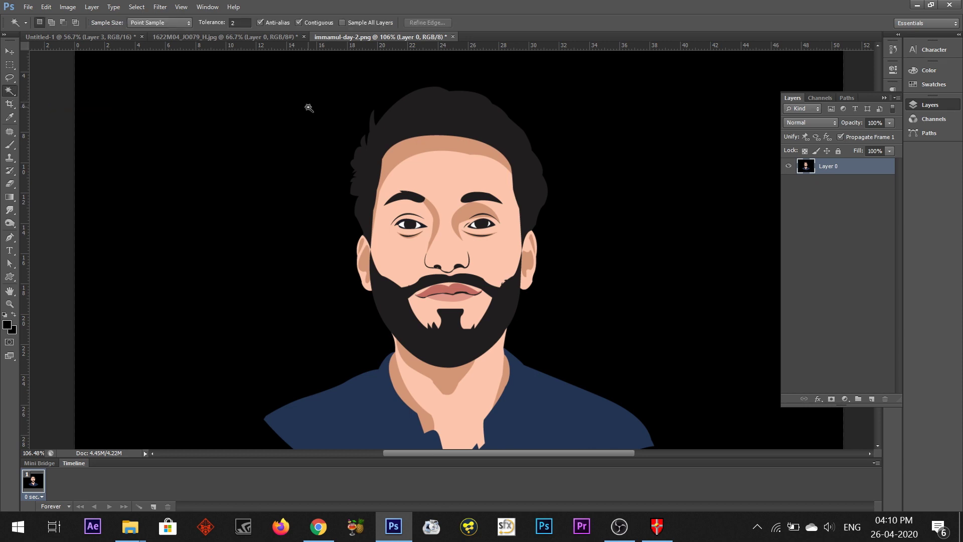
click(439, 119)
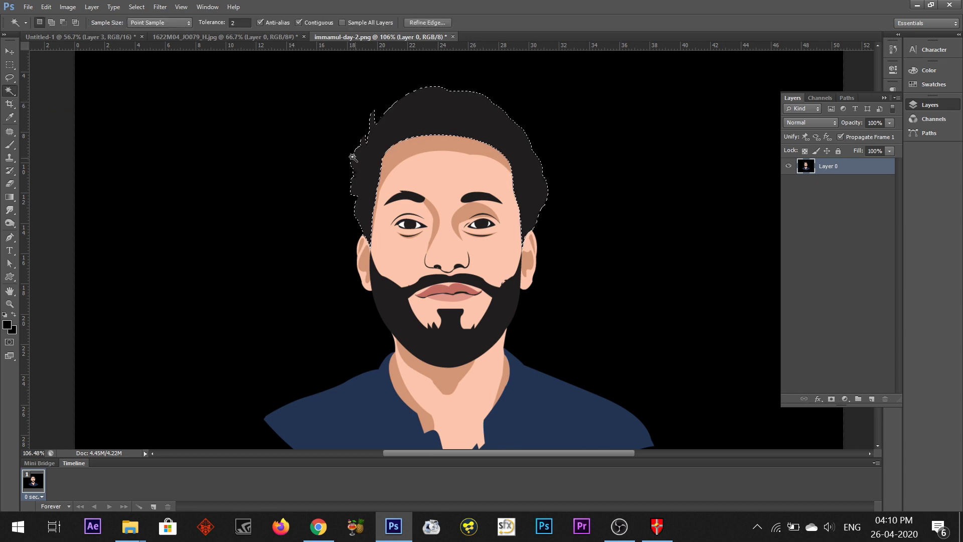
shift+click(444, 147)
shift+click(440, 173)
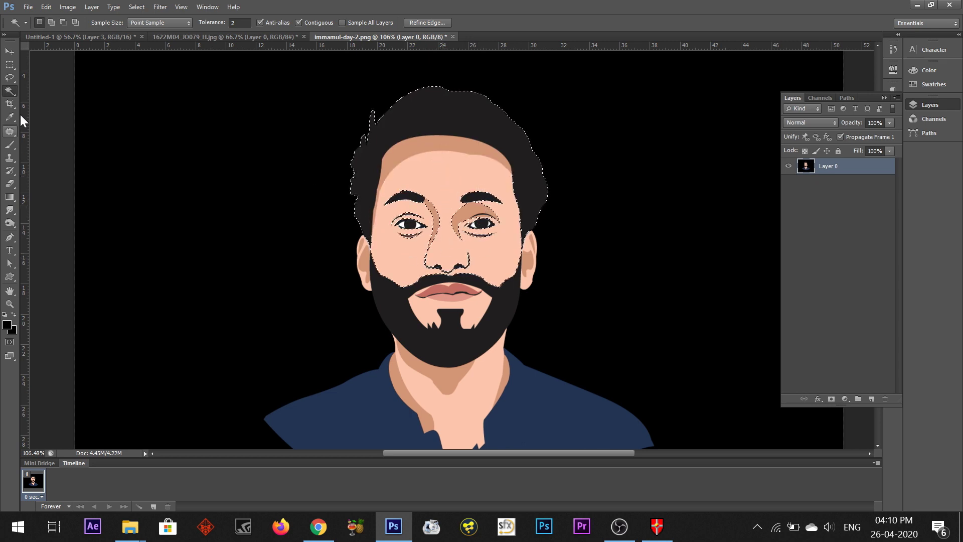
- Extend the Magic Wand selection with the remaining eyebrow, eye and nose shadow, beard and lip areas
right_click(13, 95)
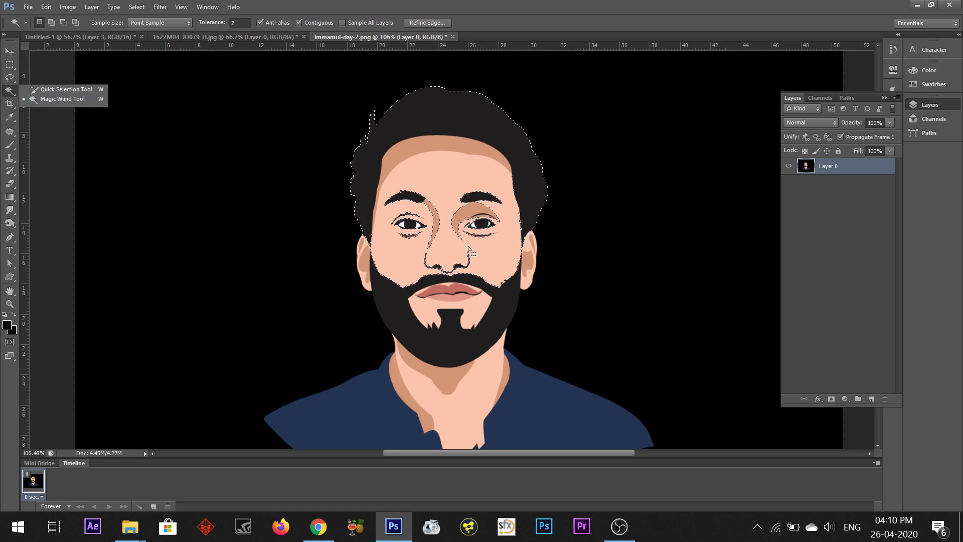
shift+click(409, 196)
shift+click(431, 231)
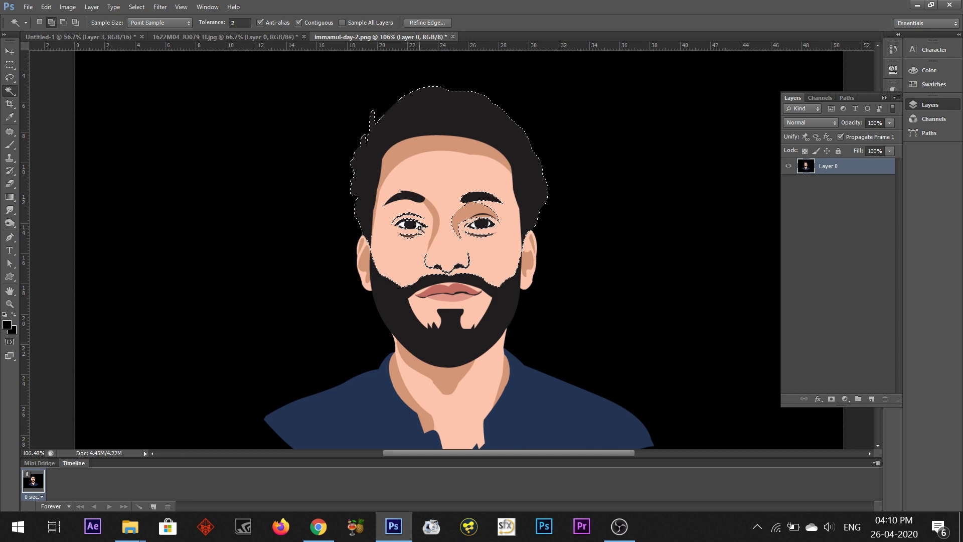
click(394, 301)
click(452, 291)
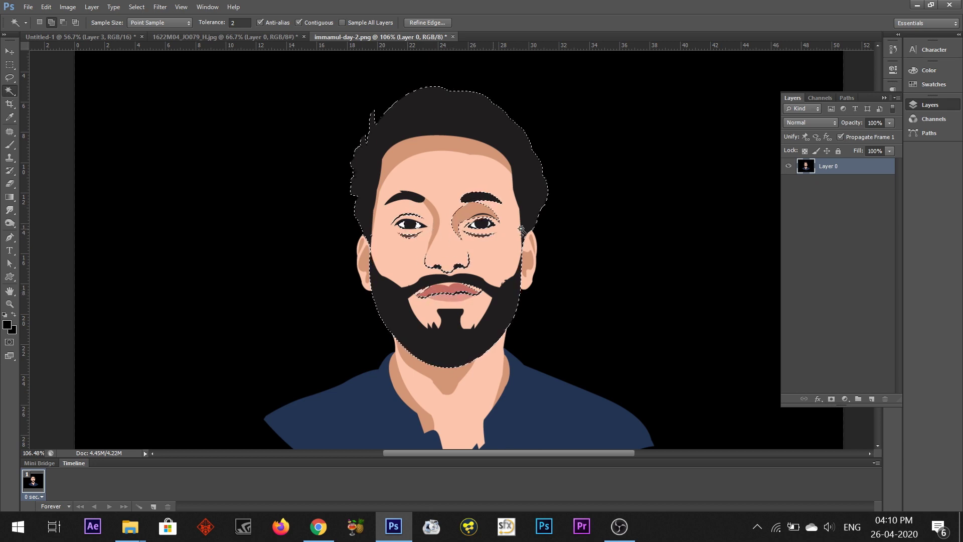
key(ctrl+z)
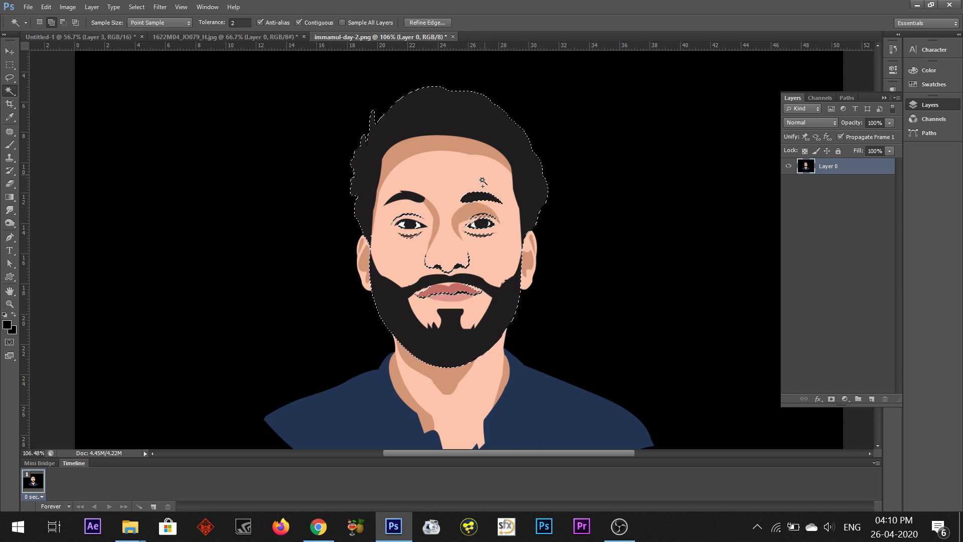
- Enclose the unselected gaps inside the face with the Lasso tool, adding them to the selection, and copy it to a new layer
click(9, 77)
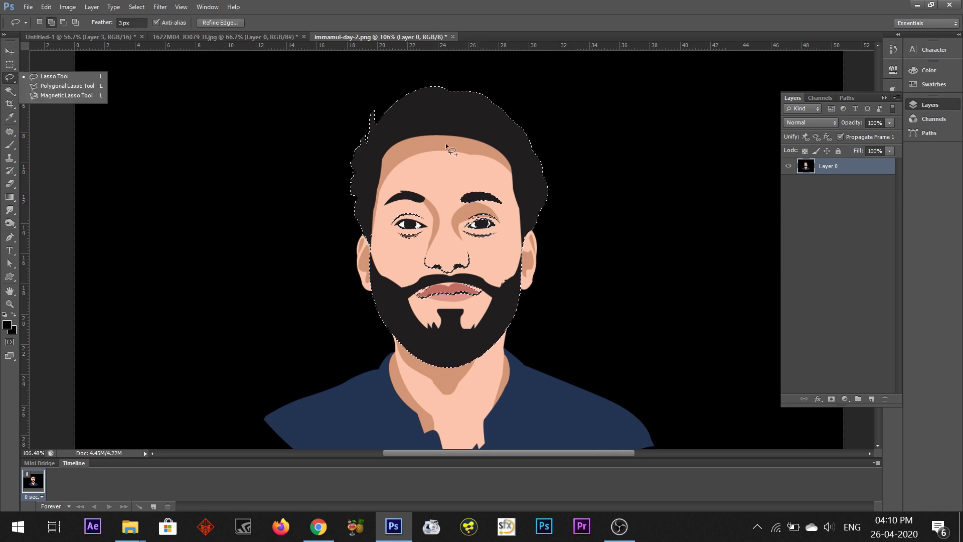
mouse_move(449, 150)
mouse_down()
mouse_move(377, 181)
mouse_move(408, 336)
mouse_move(455, 349)
mouse_up()
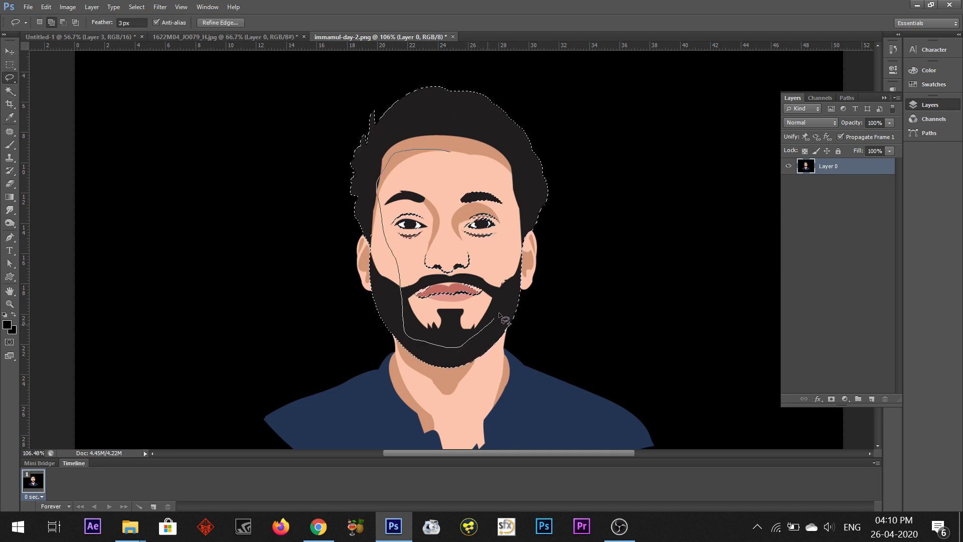
mouse_move(505, 319)
mouse_down()
mouse_move(507, 176)
mouse_move(450, 150)
mouse_up()
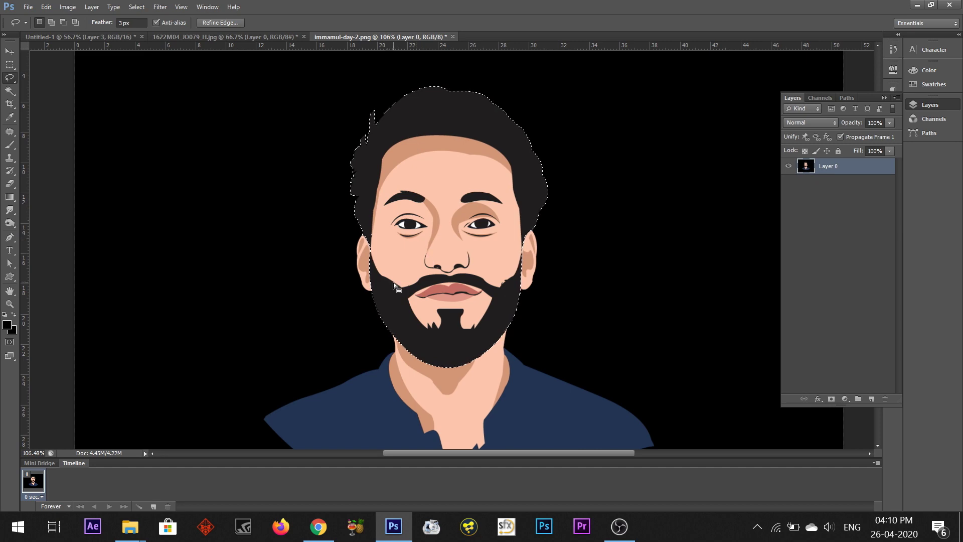
key(ctrl+j)
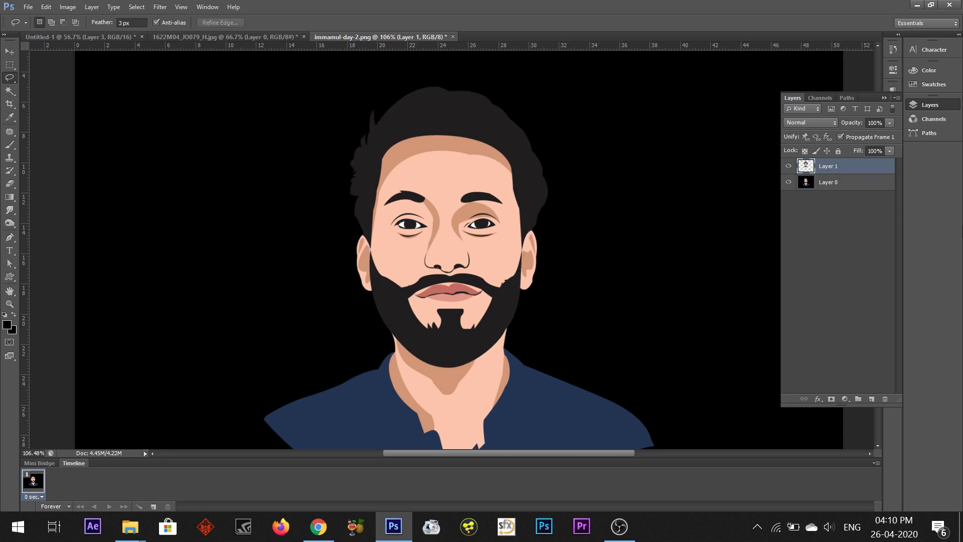
- Check the head cutout by repeatedly toggling the visibility of Layer 0
click(790, 183)
click(790, 183)
click(790, 183)
click(790, 182)
click(790, 183)
click(790, 183)
click(790, 182)
click(789, 183)
click(790, 183)
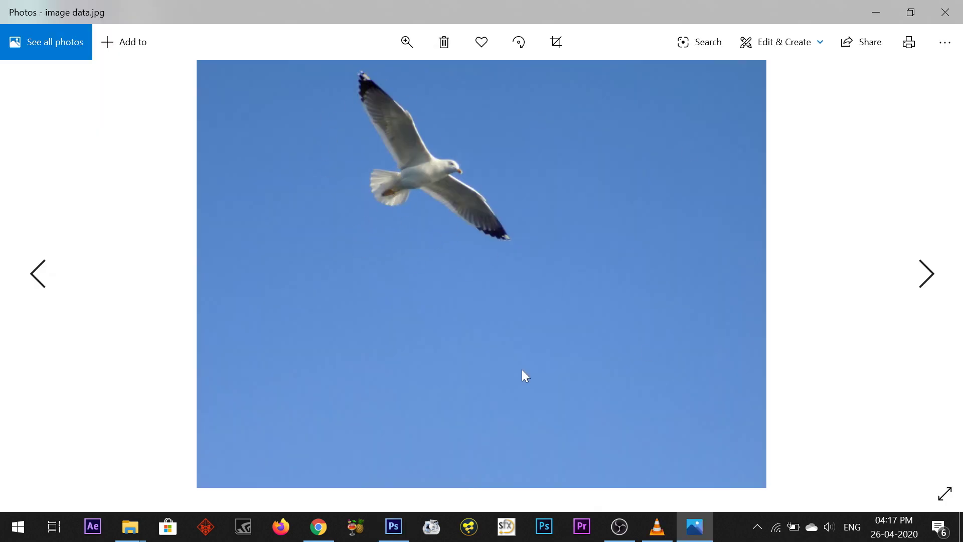
- View the neighbouring photo, return to image data.jpg and close the photo viewer
key(Right)
key(Left)
click(945, 12)
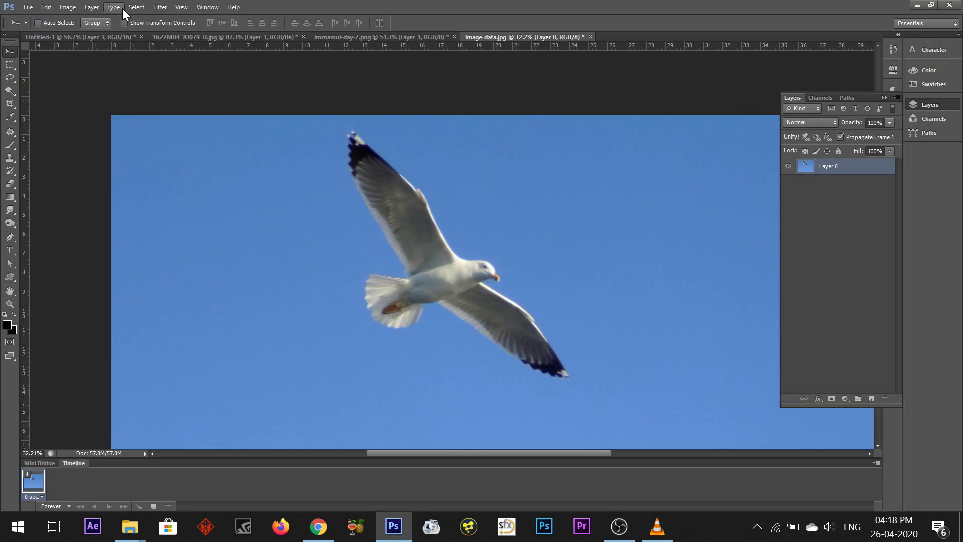
- Select the blue sky around the seagull with Color Range, sampling the sky colour at a fuzziness of 198
click(137, 7)
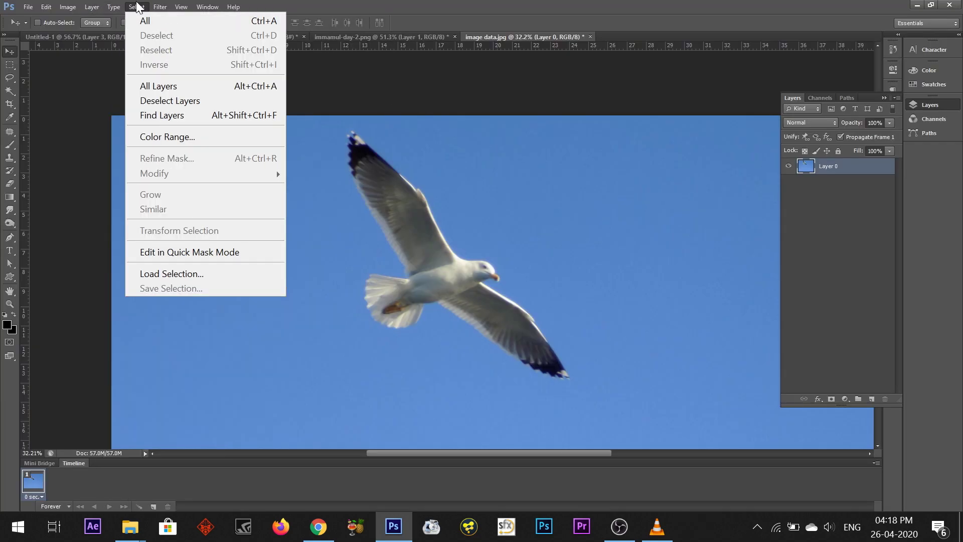
click(163, 138)
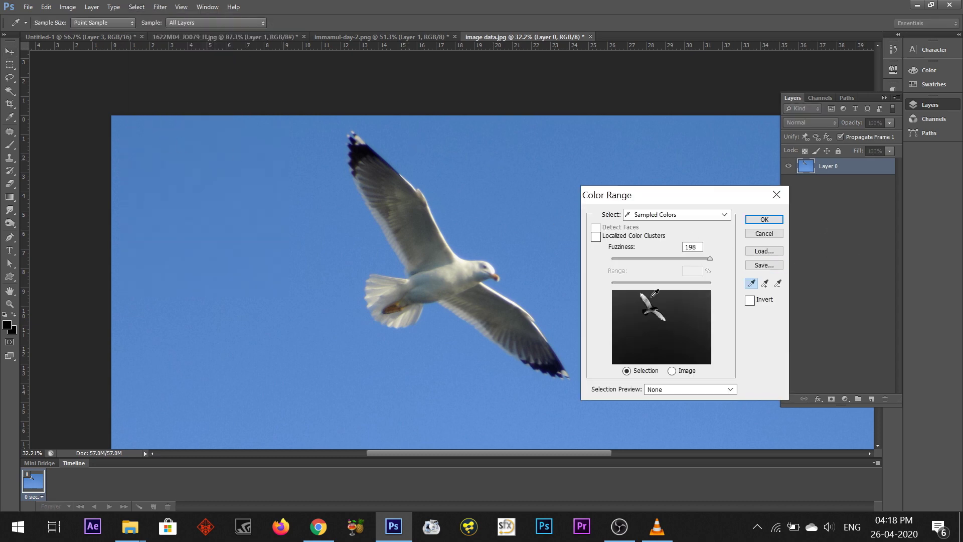
click(555, 132)
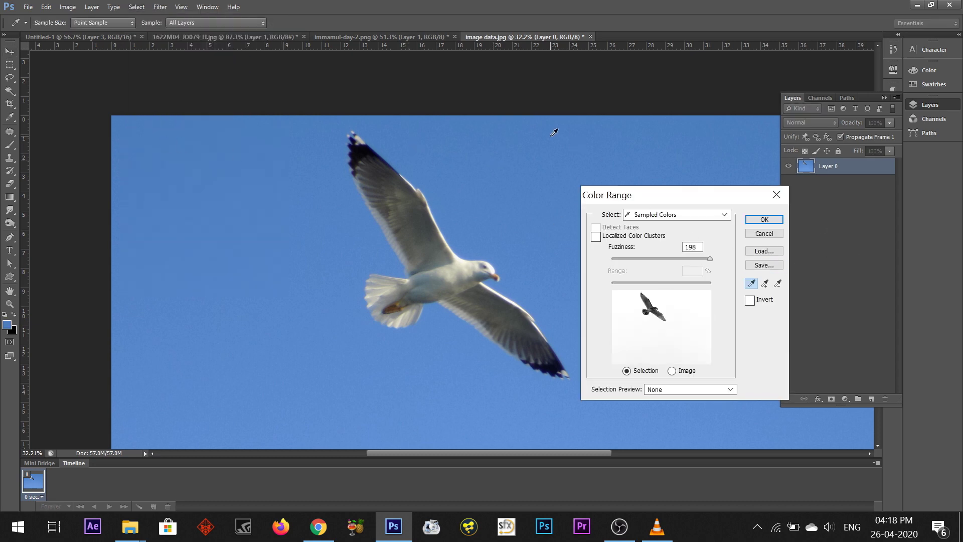
click(762, 220)
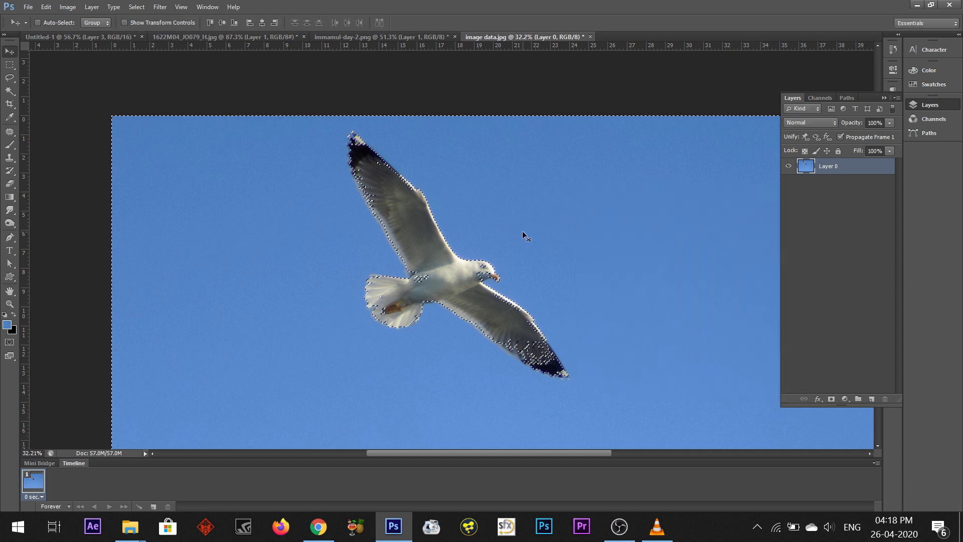
- Select the seagull itself with the Quick Selection tool, covering its wings, body and tail
scroll(465, 207, down, 1)
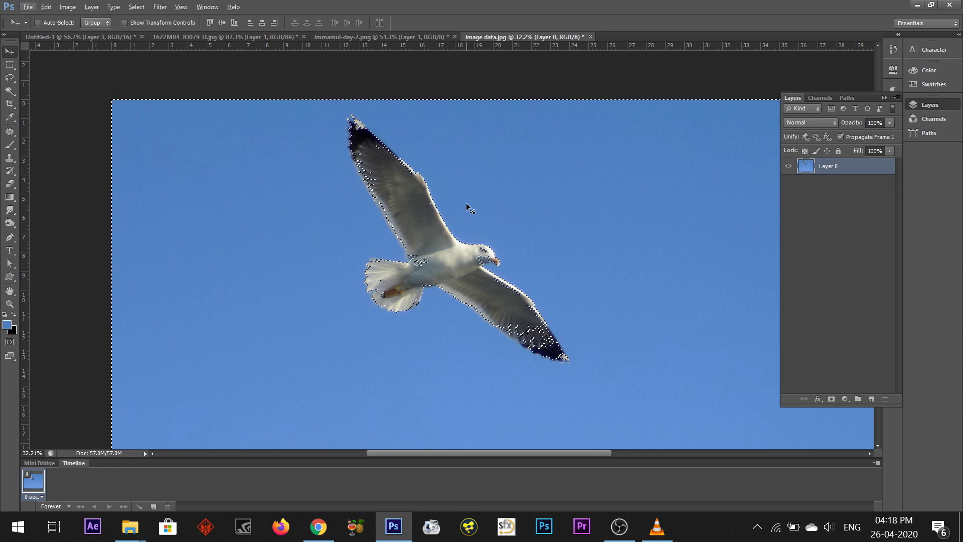
alt+scroll(465, 203, down, 1)
alt+scroll(459, 176, down, 2)
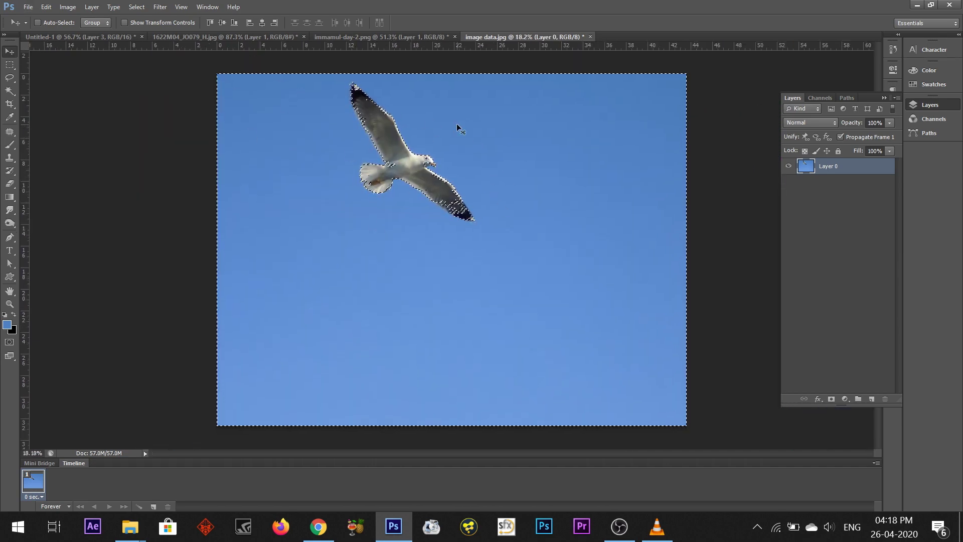
alt+scroll(444, 122, up, 2)
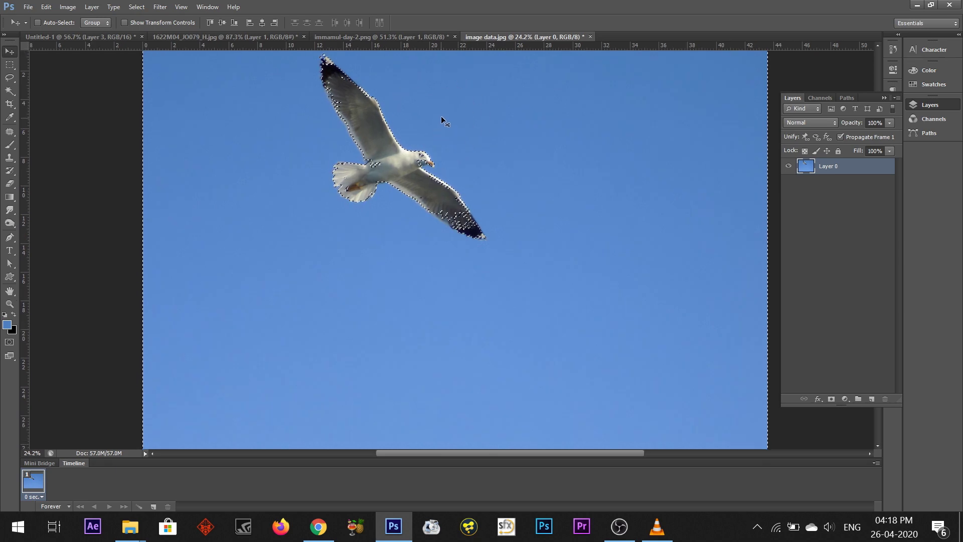
key(w)
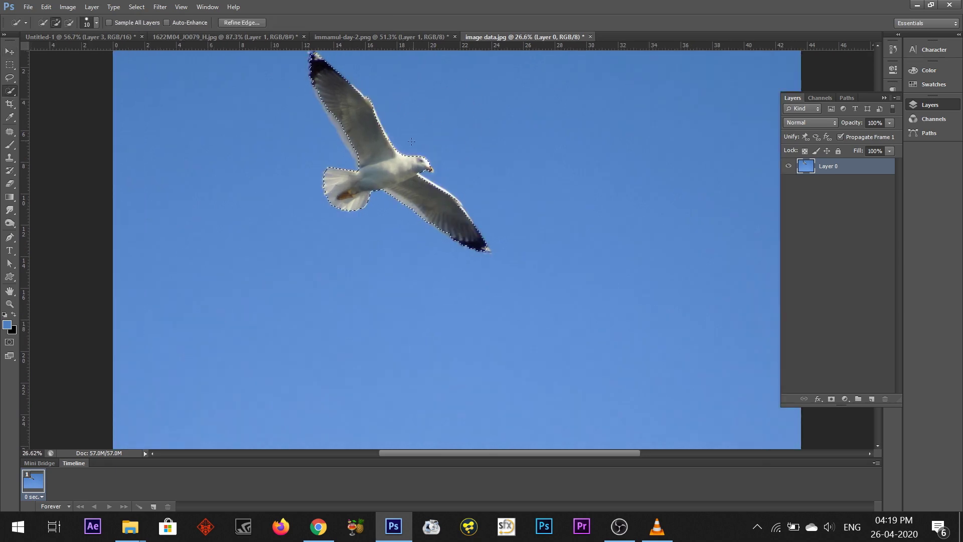
click(341, 100)
alt+scroll(331, 116, up, 1)
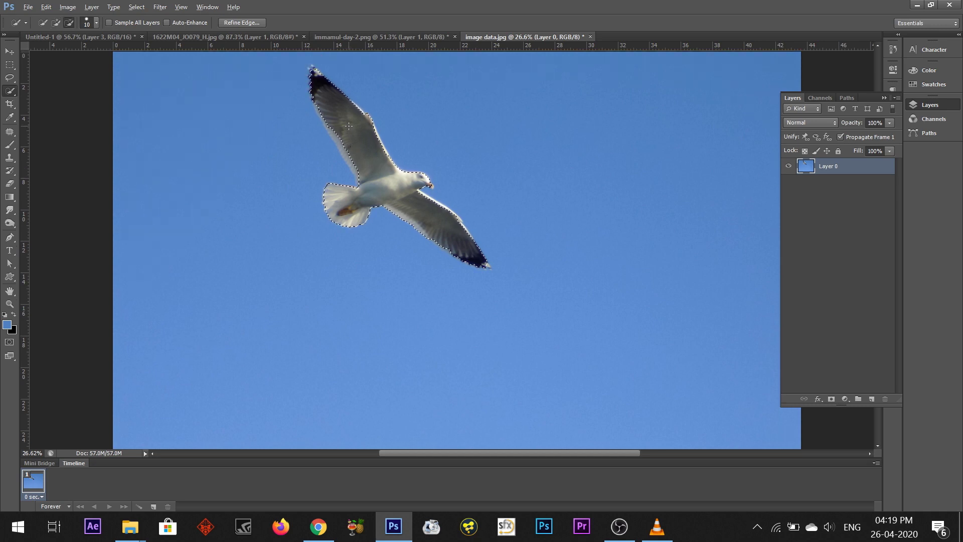
alt+scroll(340, 126, up, 2)
scroll(350, 126, down, 1)
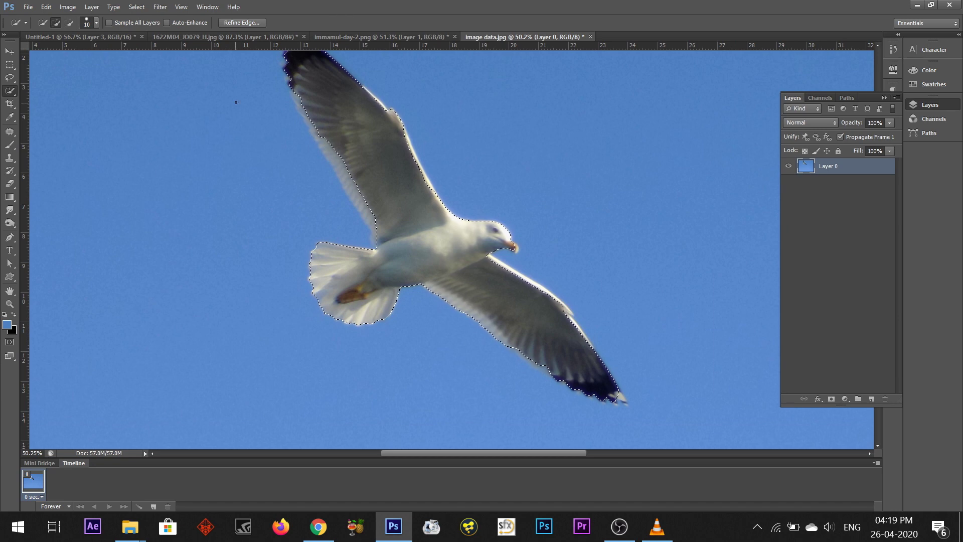
key(alt)
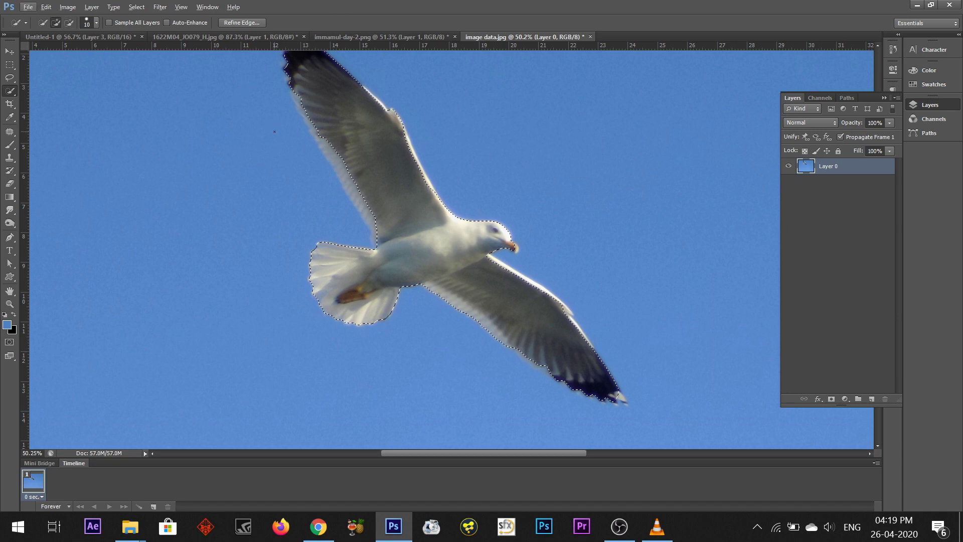
- Save the seagull selection as a new channel named "bird selection" in image data.jpg
click(149, 8)
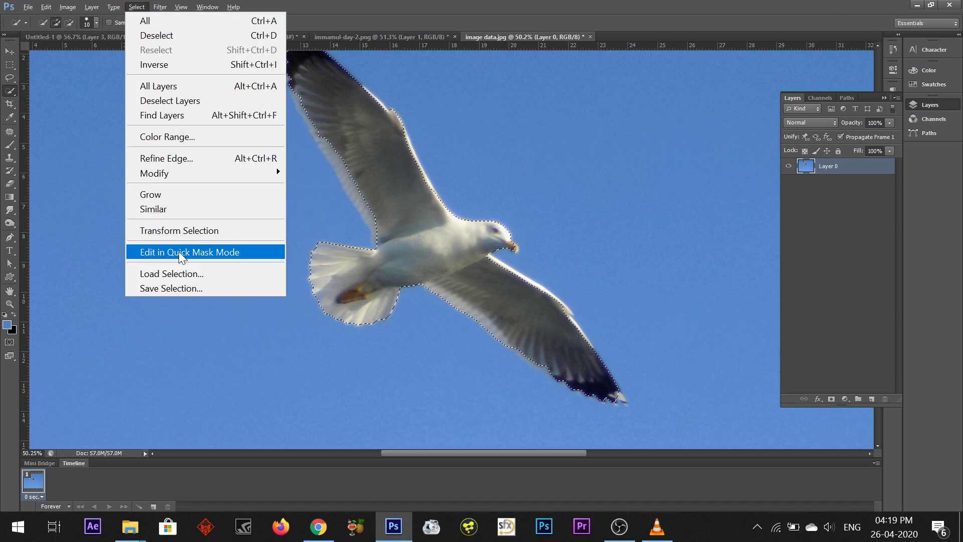
click(179, 288)
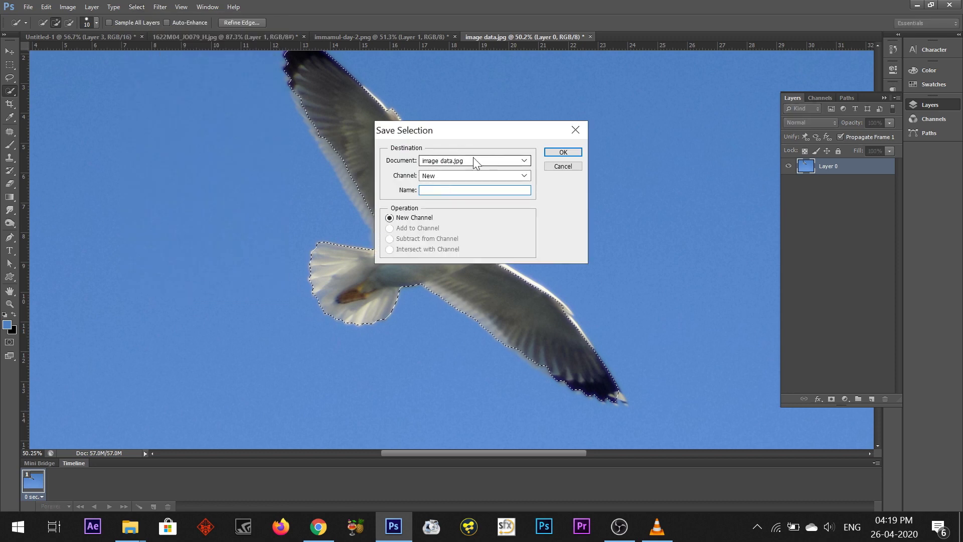
text(b)
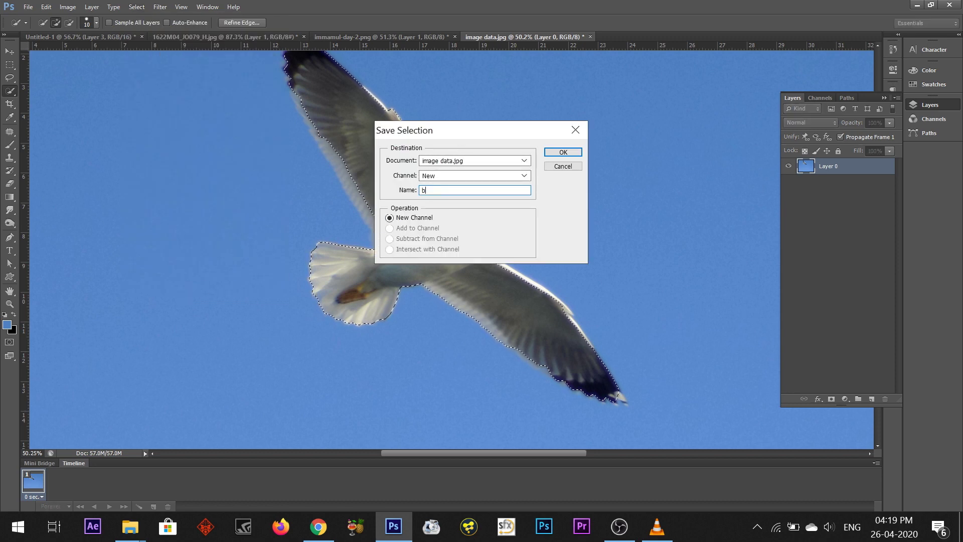
text(ird selection)
click(563, 152)
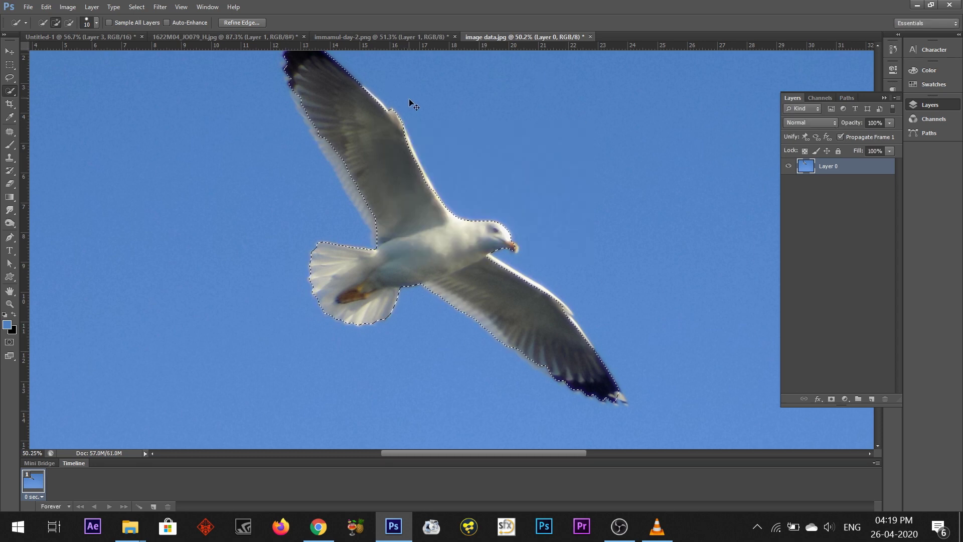
- Deselect the seagull and load the saved "bird selection" channel from image data.jpg as a new selection
key(ctrl+d)
scroll(416, 116, down, 4)
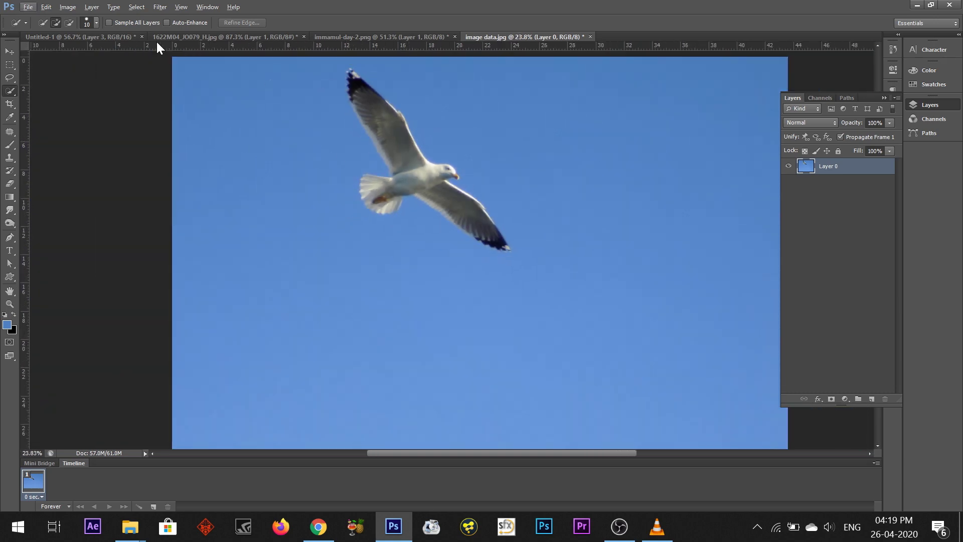
click(141, 4)
key(Right)
key(Escape)
click(141, 5)
click(179, 274)
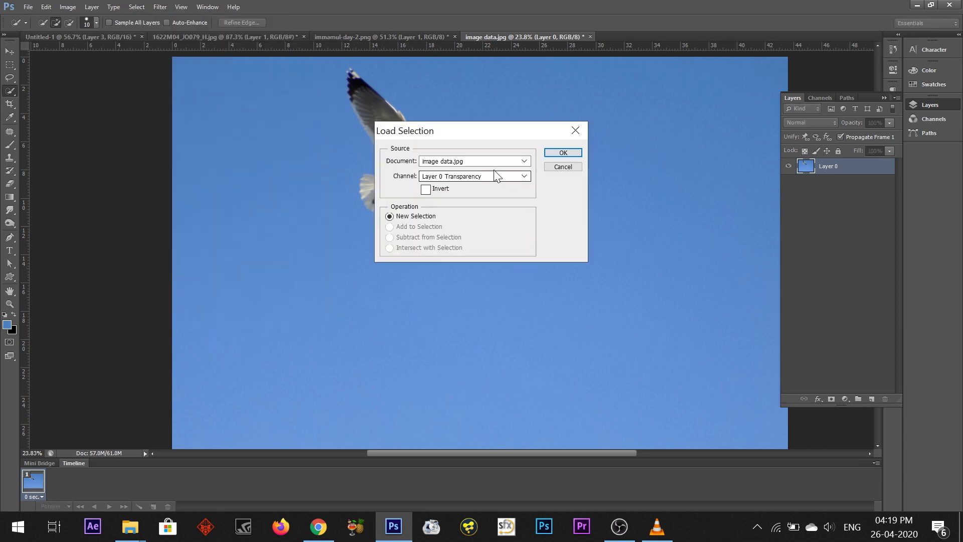
click(472, 160)
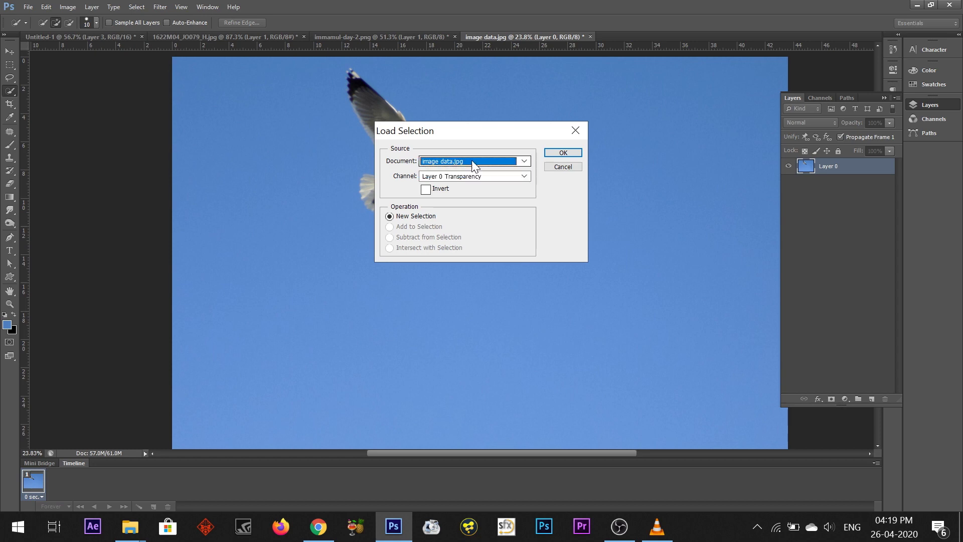
click(470, 177)
click(459, 206)
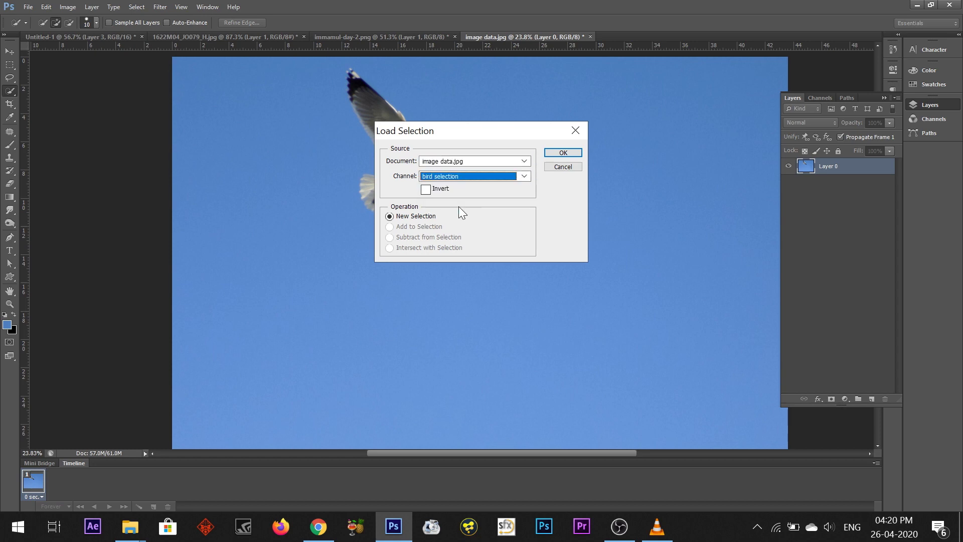
click(558, 152)
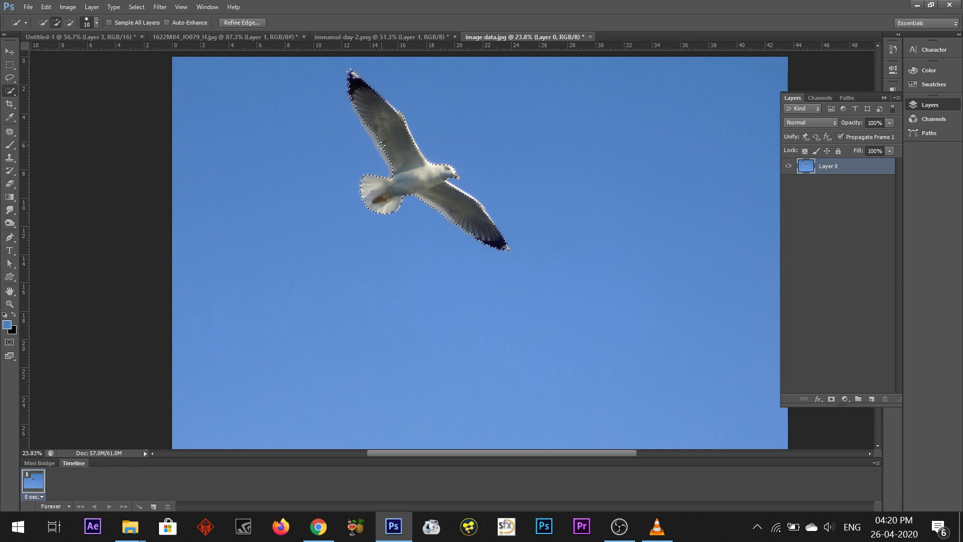
- Copy the selected seagull onto a new layer and hide Layer 0 to isolate the bird on transparency
scroll(387, 135, up, 3)
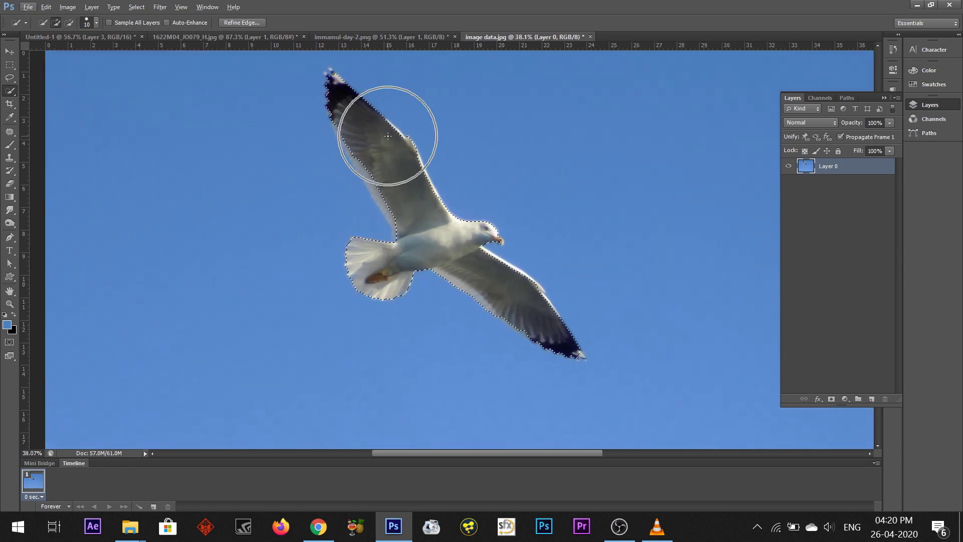
key(ctrl+j)
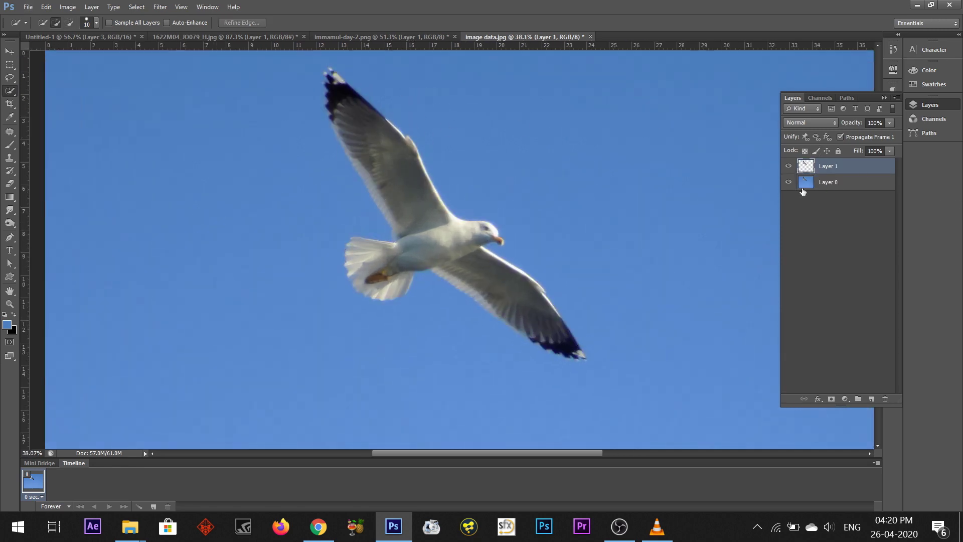
click(788, 182)
scroll(403, 159, down, 2)
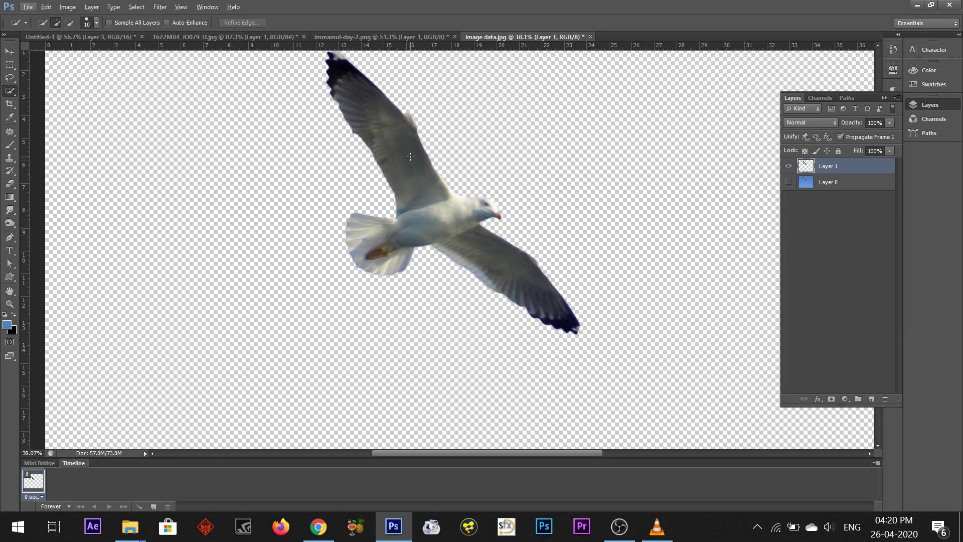
key(ctrl+minus)
key(ctrl+minus)
key(ctrl+minus)
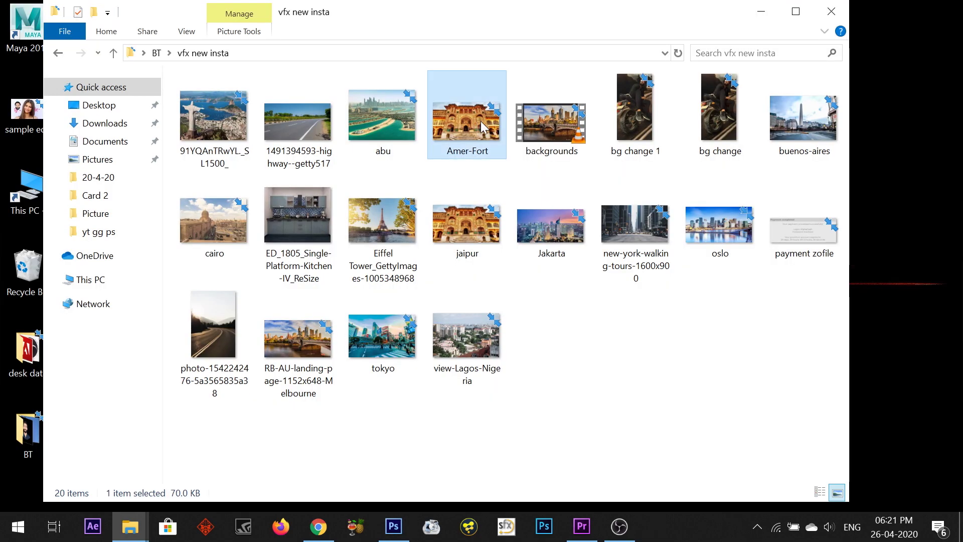
- Open the Amer-Fort image from the vfx new insta folder as a separate document and activate the Pen tool
drag(467, 138, 608, 37)
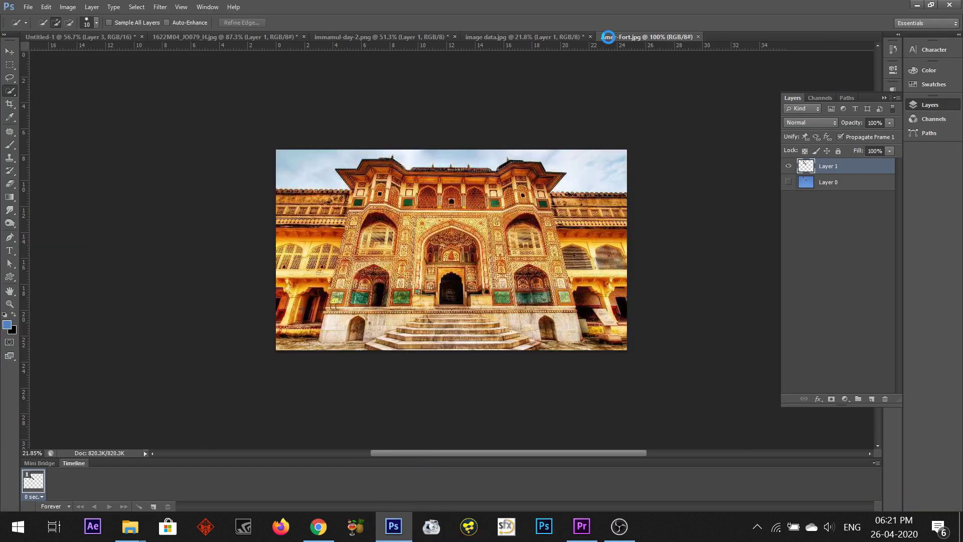
key(p)
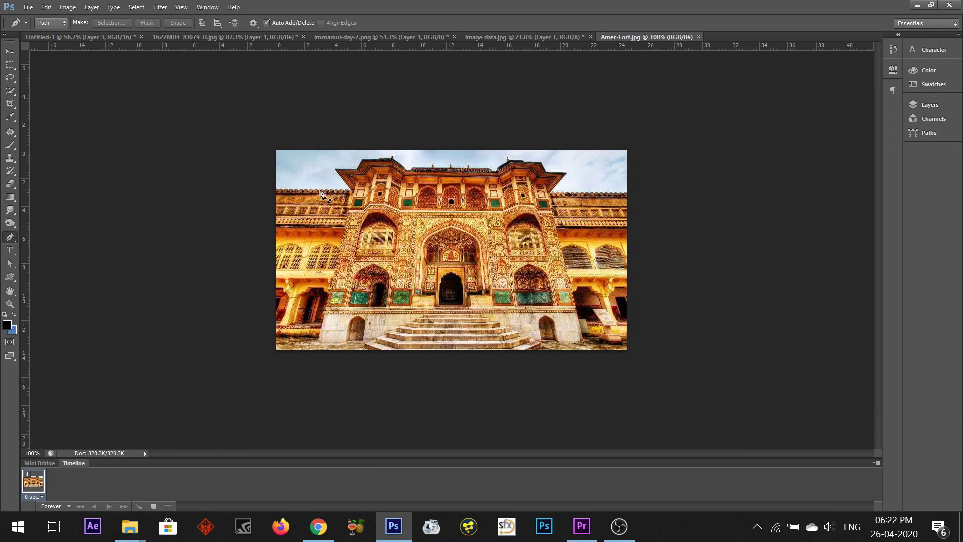
scroll(330, 180, up, 5)
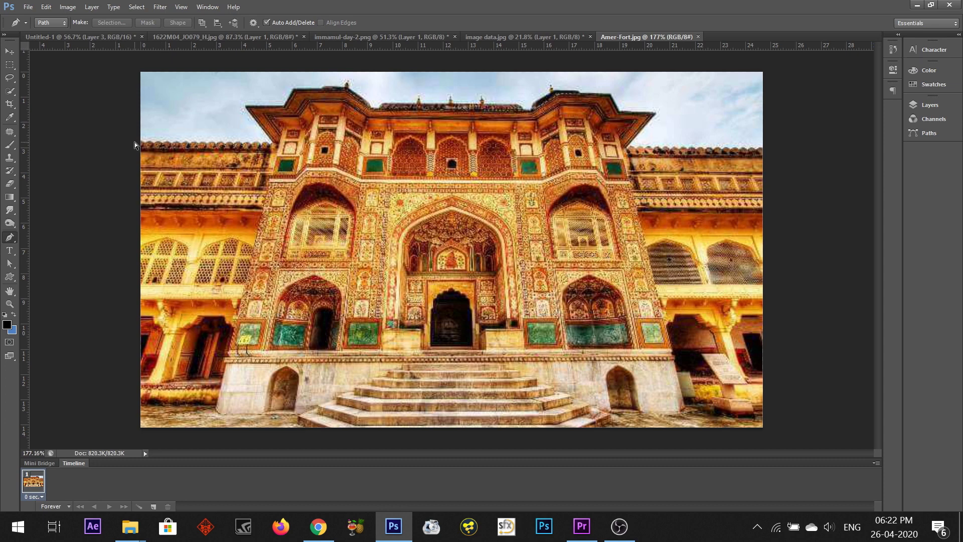
scroll(135, 142, up, 5)
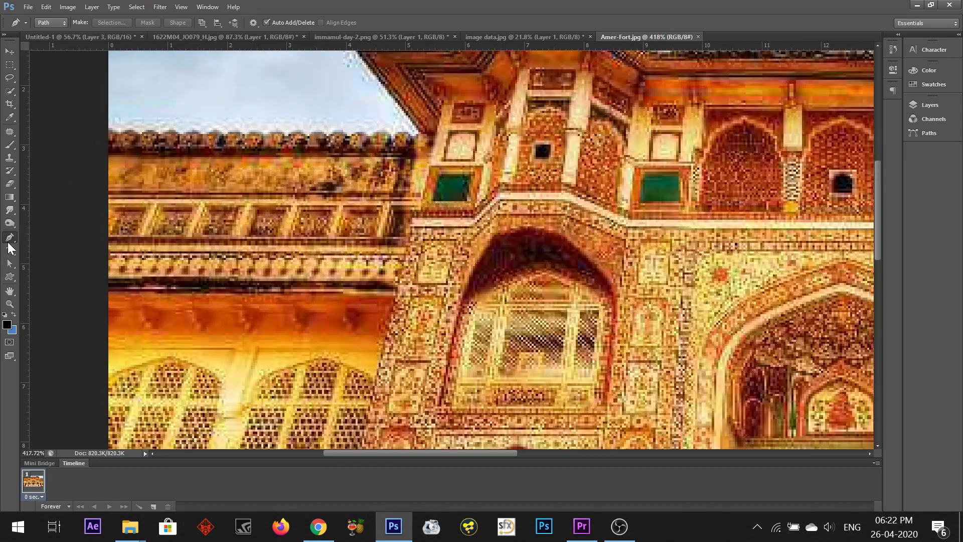
right_click(9, 242)
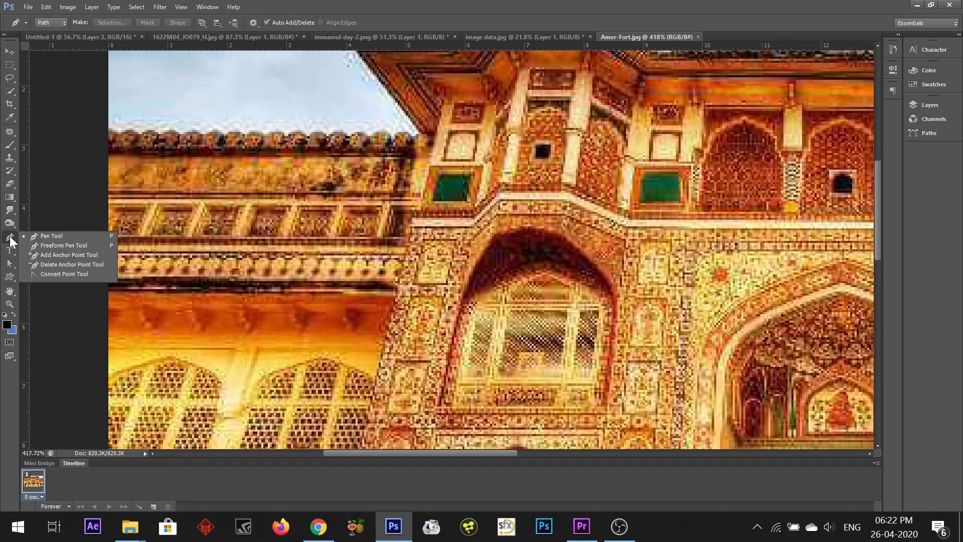
click(44, 237)
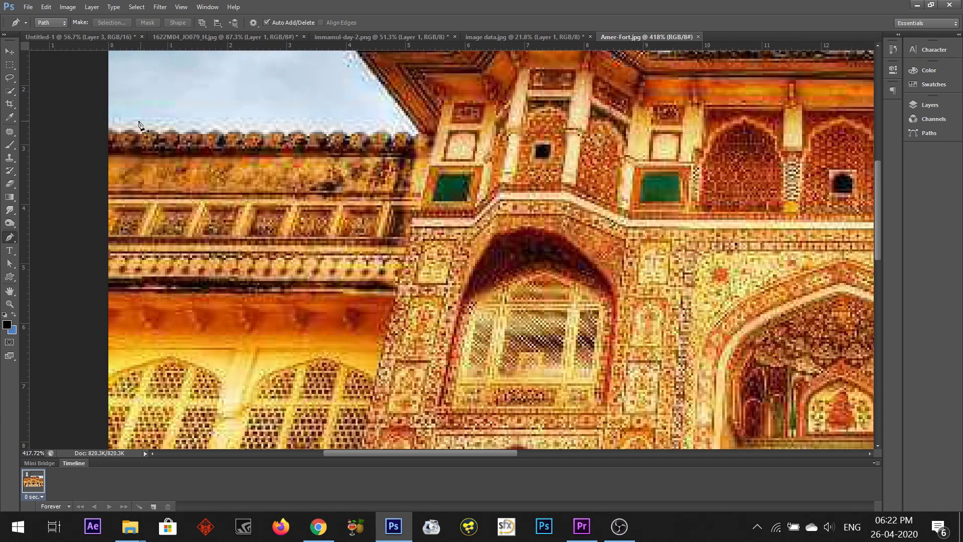
- Start a path at the image's left edge and trace the scalloped top of the fort's left wall up to the tower
click(108, 129)
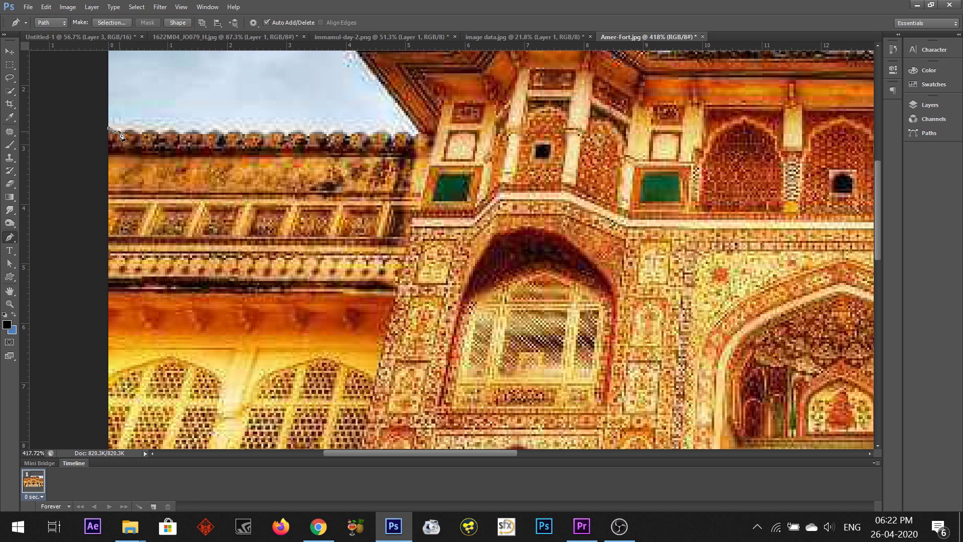
click(143, 132)
click(155, 130)
click(167, 129)
click(180, 133)
click(190, 126)
click(207, 131)
click(214, 128)
click(224, 131)
click(270, 131)
click(280, 128)
click(293, 131)
click(299, 131)
click(322, 133)
click(335, 130)
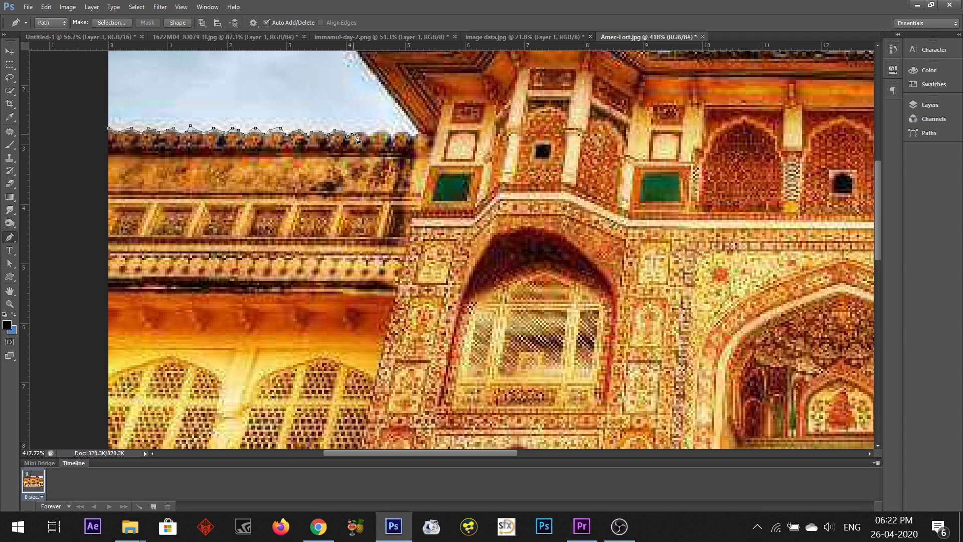
click(390, 133)
click(399, 134)
- Continue the path around the left tower's eaves and roof, up to the start of the central roof
scroll(403, 119, up, 3)
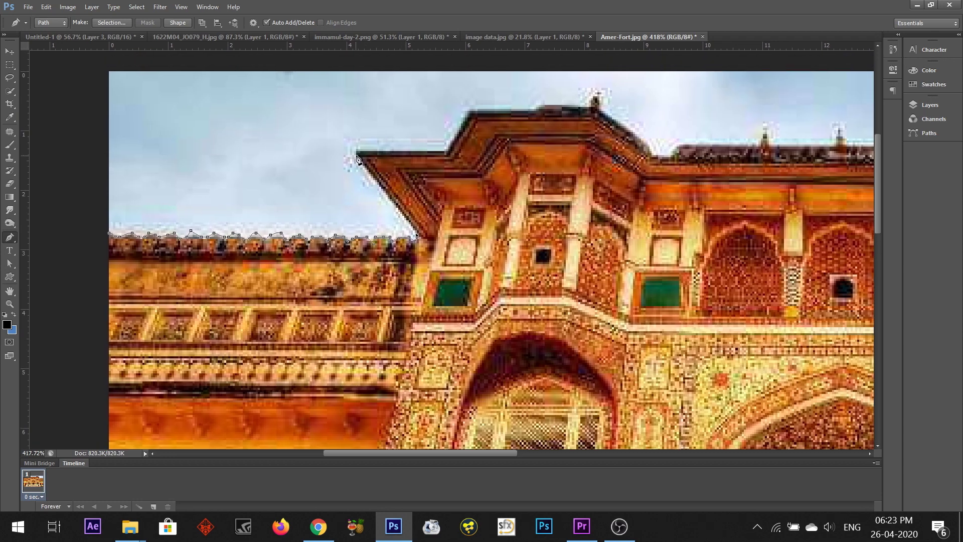
click(356, 149)
click(448, 148)
click(467, 108)
click(540, 106)
scroll(602, 113, right, 3)
click(573, 143)
click(605, 143)
- Trace the path along the central roof, outlining its three small finials
scroll(613, 156, right, 3)
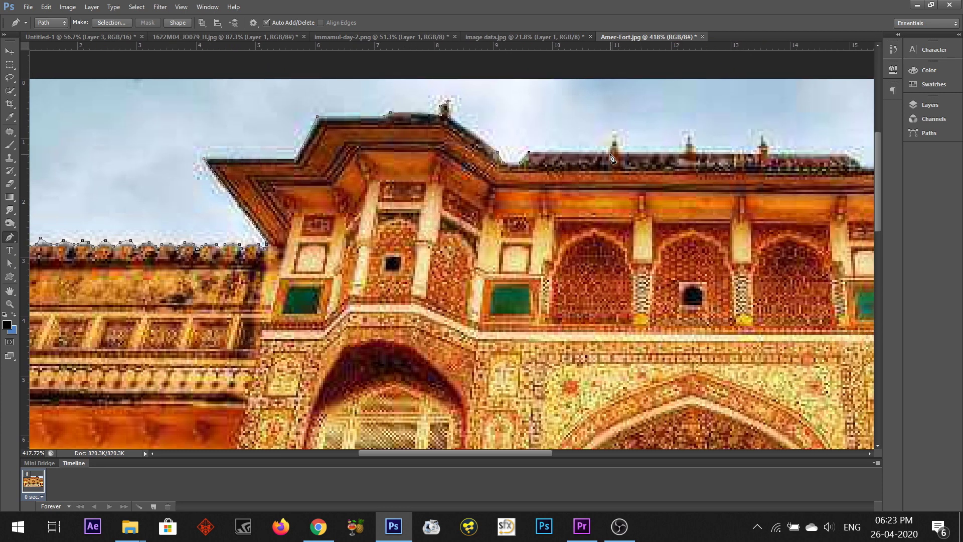
drag(613, 131, 615, 119)
key(alt)
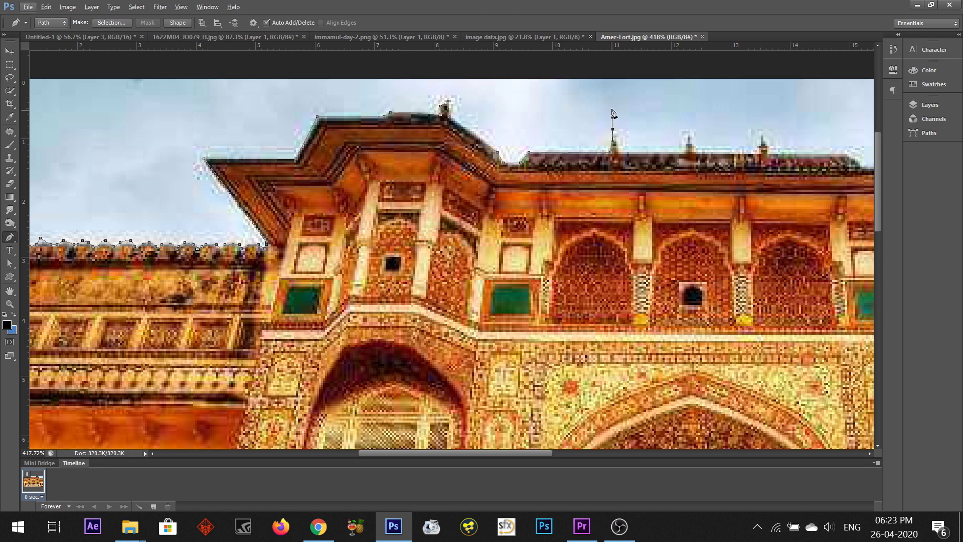
drag(628, 130, 625, 146)
click(683, 153)
click(688, 134)
click(696, 152)
click(757, 152)
click(761, 130)
click(768, 153)
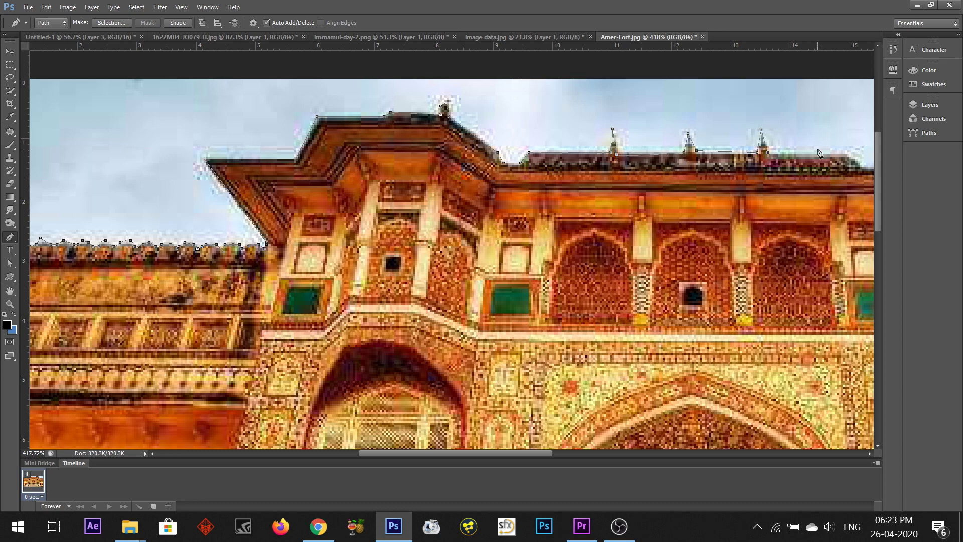
- Extend the path from the central roof around the right tower's finial, roof and eaves, down to the right wall
click(742, 159)
drag(847, 161, 550, 251)
click(571, 232)
click(610, 190)
click(619, 191)
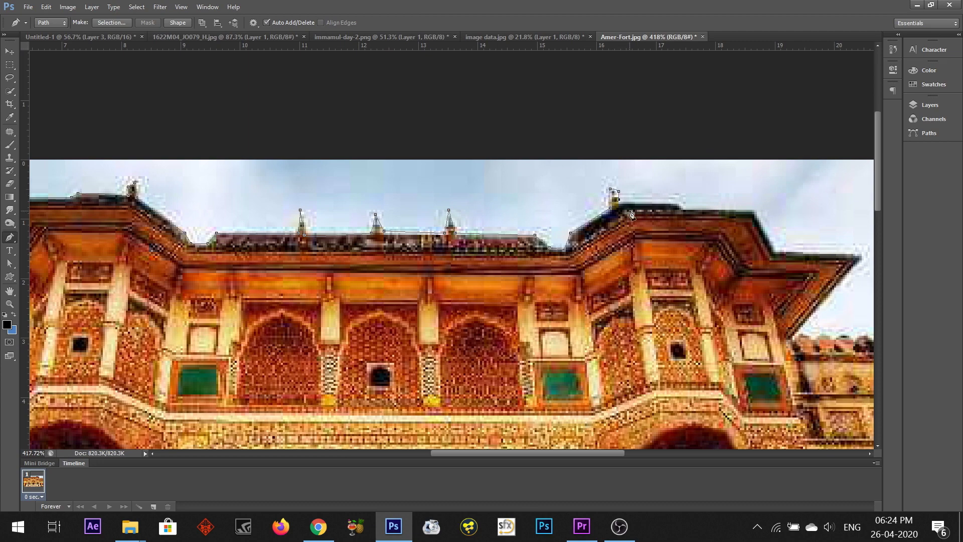
click(680, 204)
drag(686, 212, 584, 212)
click(654, 210)
click(672, 250)
click(761, 254)
click(688, 337)
drag(690, 339, 534, 328)
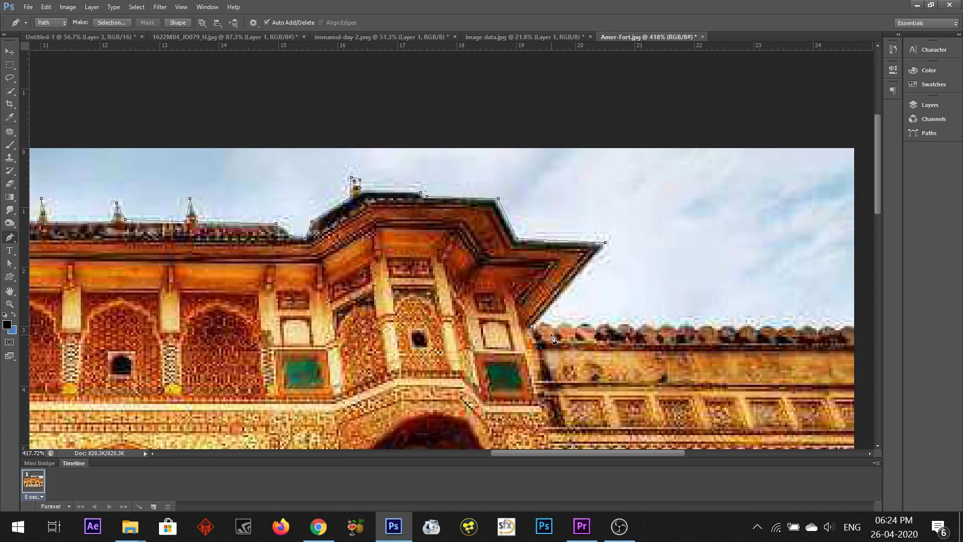
- Trace the scalloped top of the fort's right wall with closely spaced anchor points up to the image's right edge
click(544, 323)
click(563, 323)
click(572, 323)
click(582, 323)
click(591, 325)
click(619, 323)
click(643, 325)
click(662, 324)
click(681, 325)
click(701, 327)
click(722, 326)
click(738, 327)
click(753, 323)
click(772, 323)
click(785, 322)
click(797, 324)
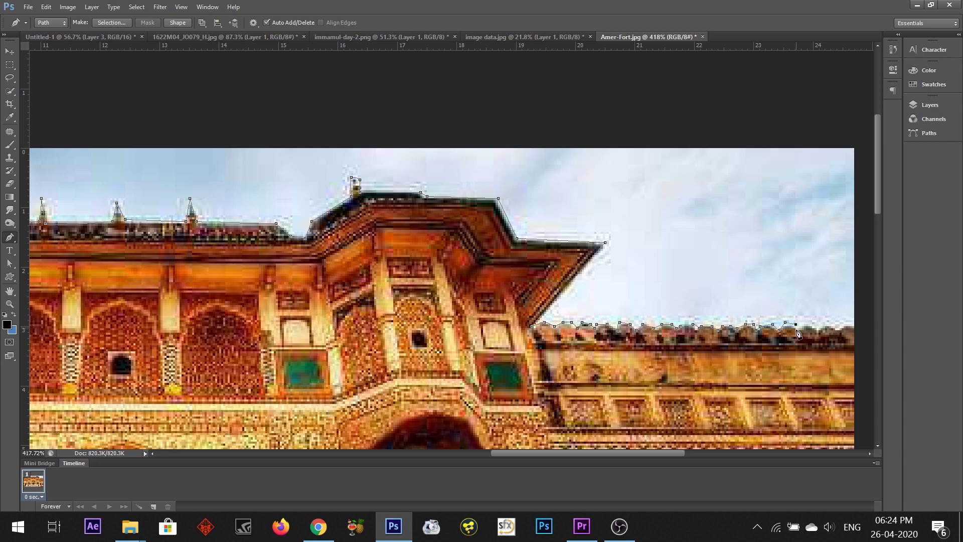
click(816, 327)
click(831, 328)
click(843, 332)
click(856, 326)
- Close the path around the fort's sides and base outside the canvas and switch to the Move tool
scroll(331, 135, down, 3)
scroll(331, 136, down, 5)
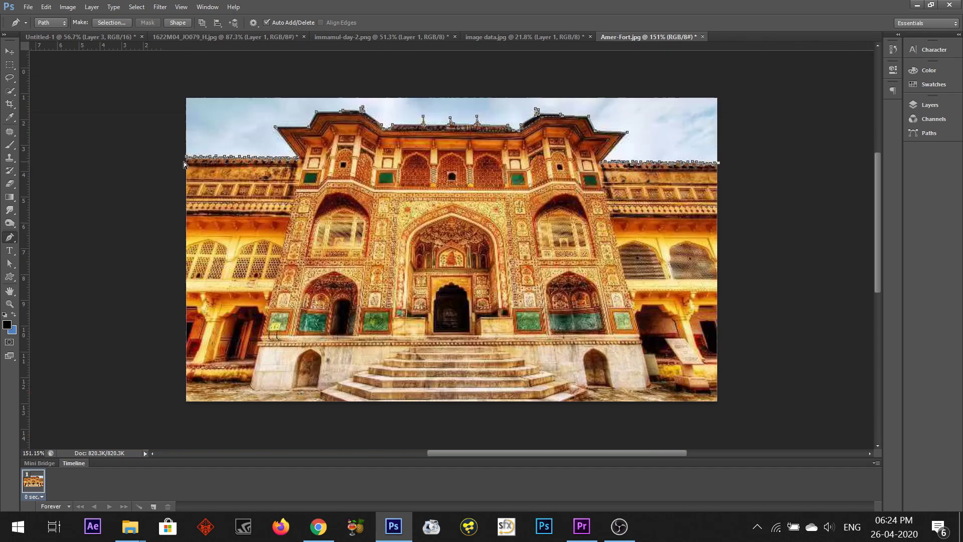
key(v)
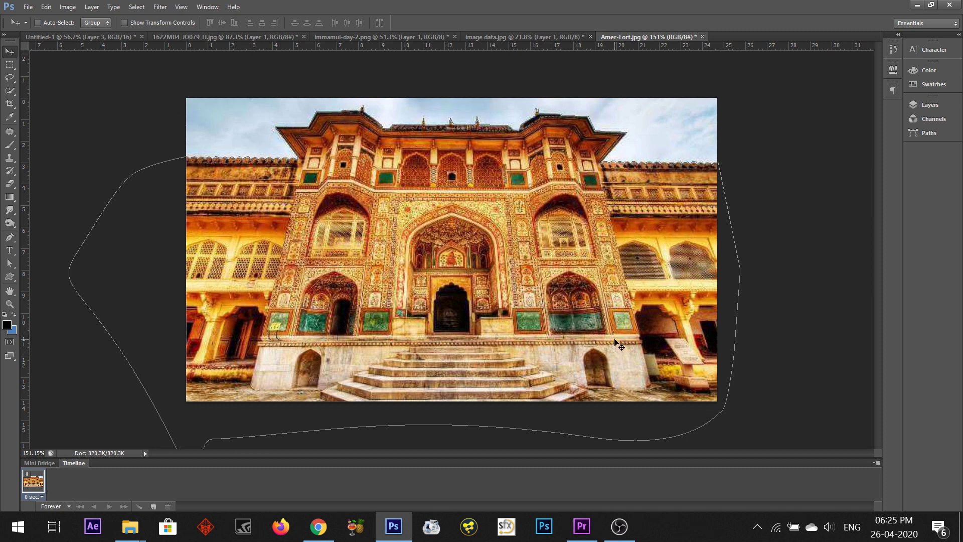
- Convert the closed path around the fort into a selection with the Make Selection command
key(ctrl+Return)
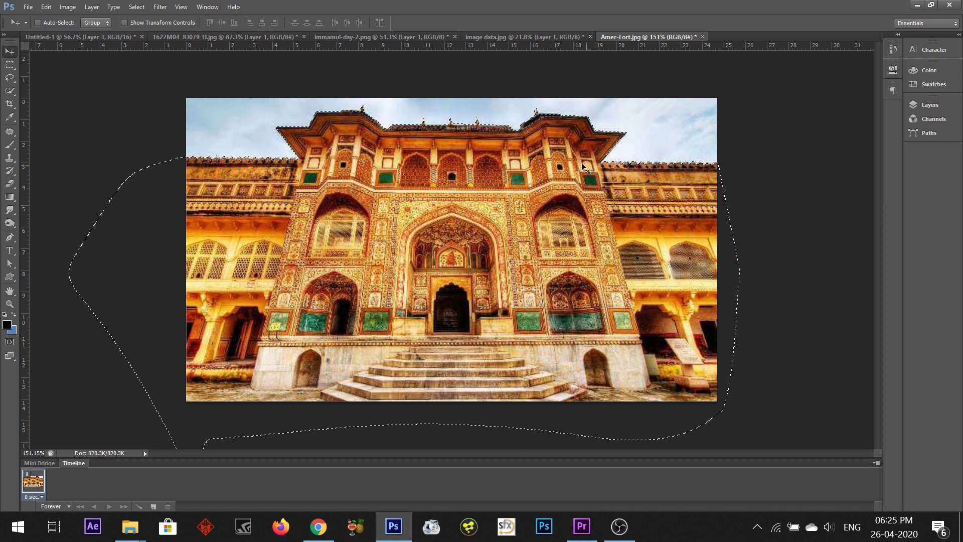
key(ctrl+z)
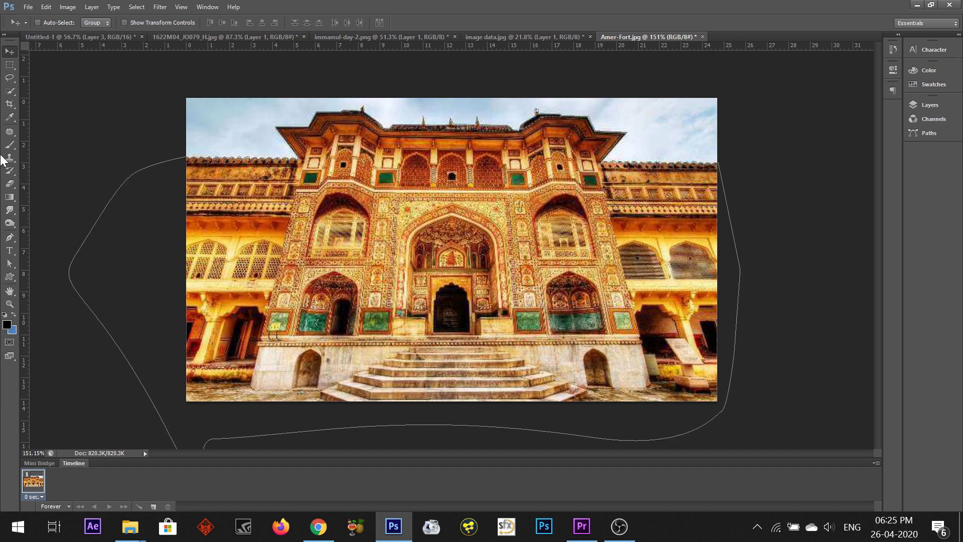
click(8, 237)
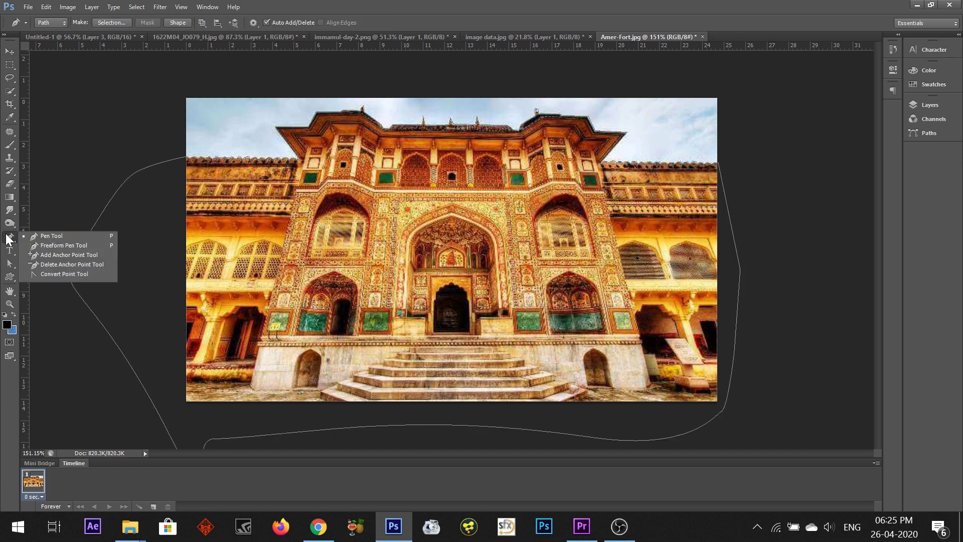
click(40, 239)
right_click(538, 208)
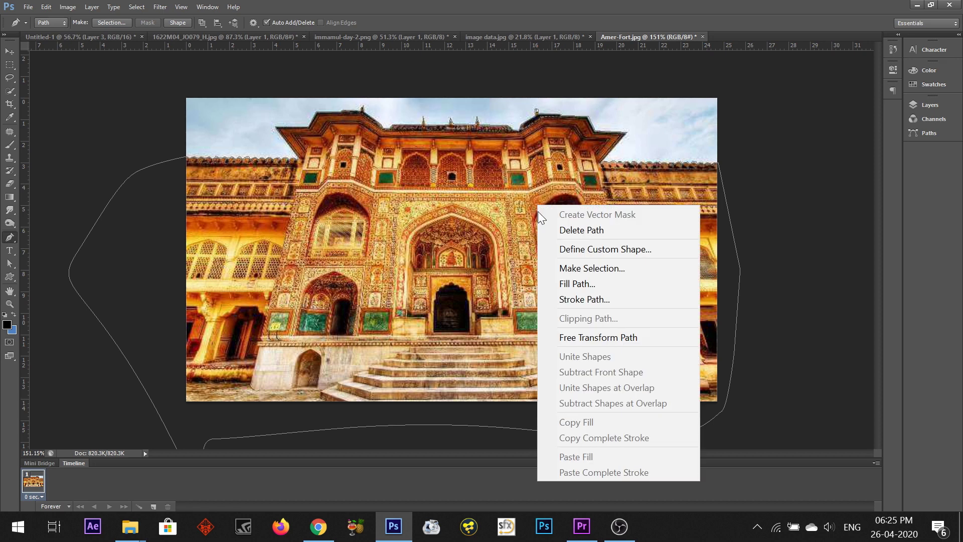
click(593, 262)
click(537, 163)
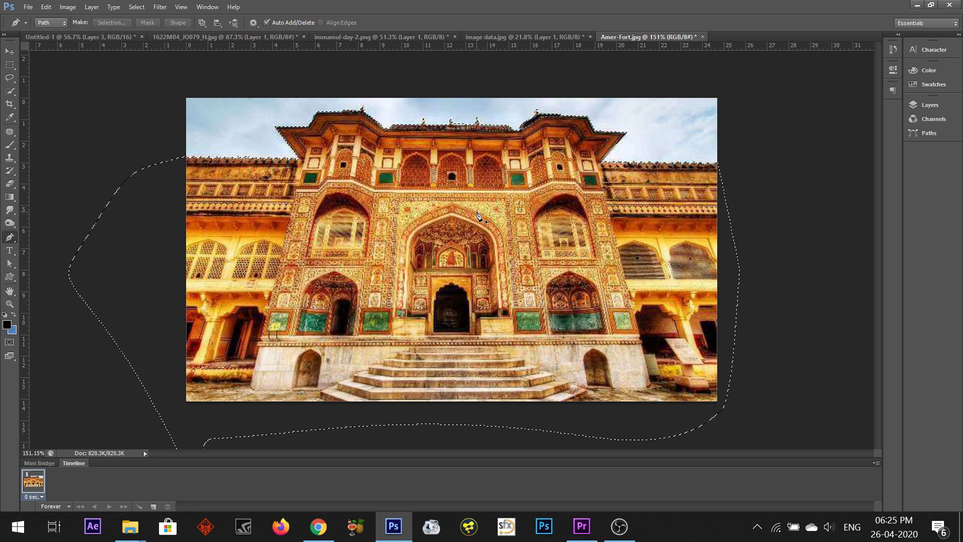
- Refine the fort selection's edge with Smooth 6, Shift Edge -46% and a slightly increased radius, output to Selection
key(l)
key(F7)
click(214, 24)
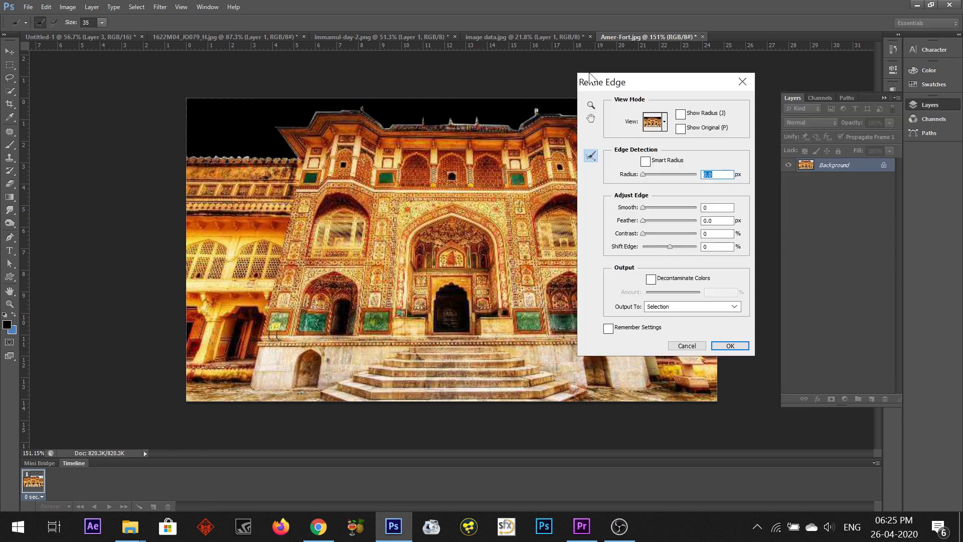
drag(665, 81, 769, 77)
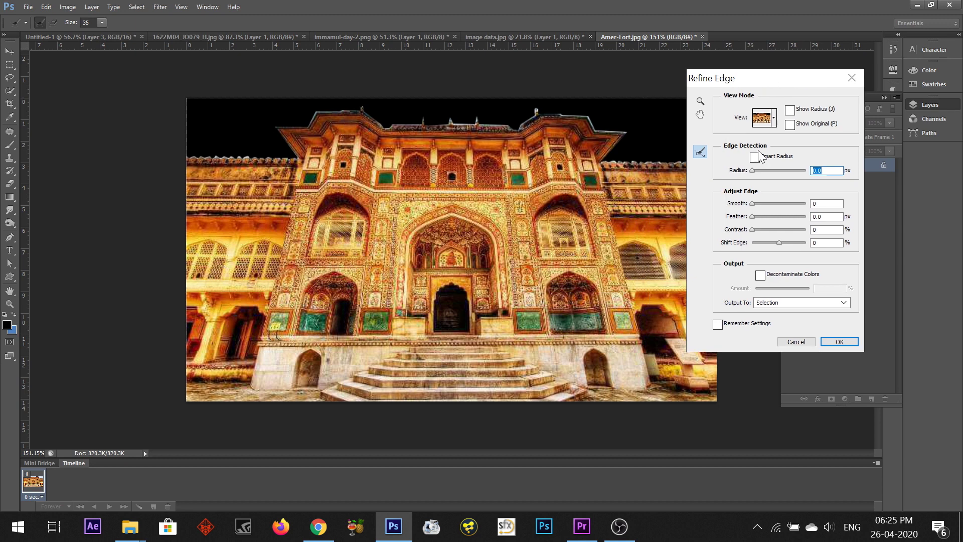
click(754, 203)
drag(781, 242, 766, 240)
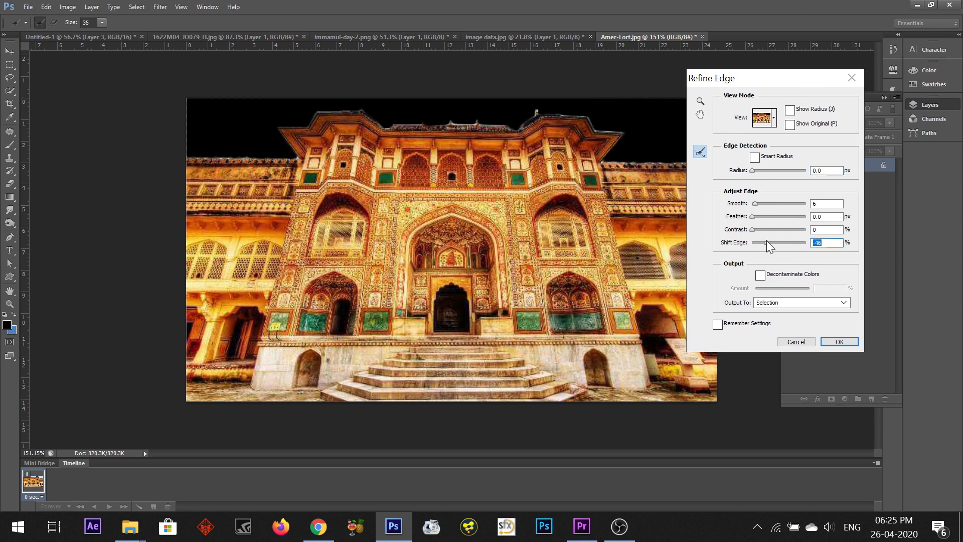
click(754, 170)
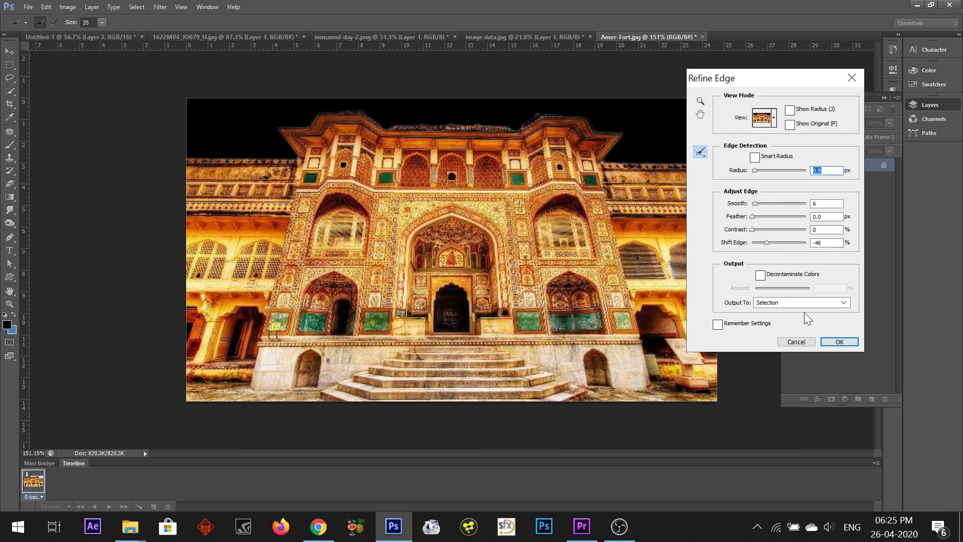
click(838, 342)
- Try isolating the fort on a new layer with the Background hidden, and step back to the original path selection
key(ctrl+j)
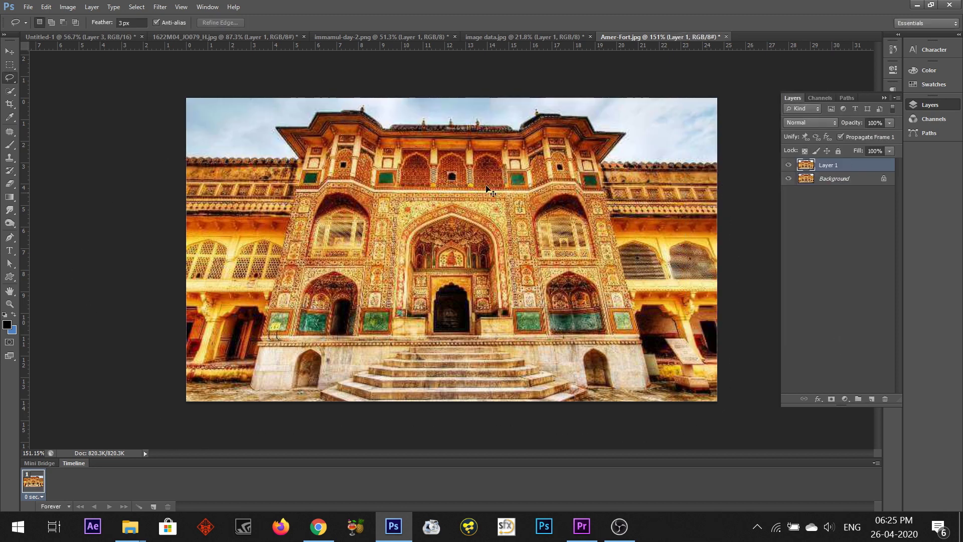
click(789, 179)
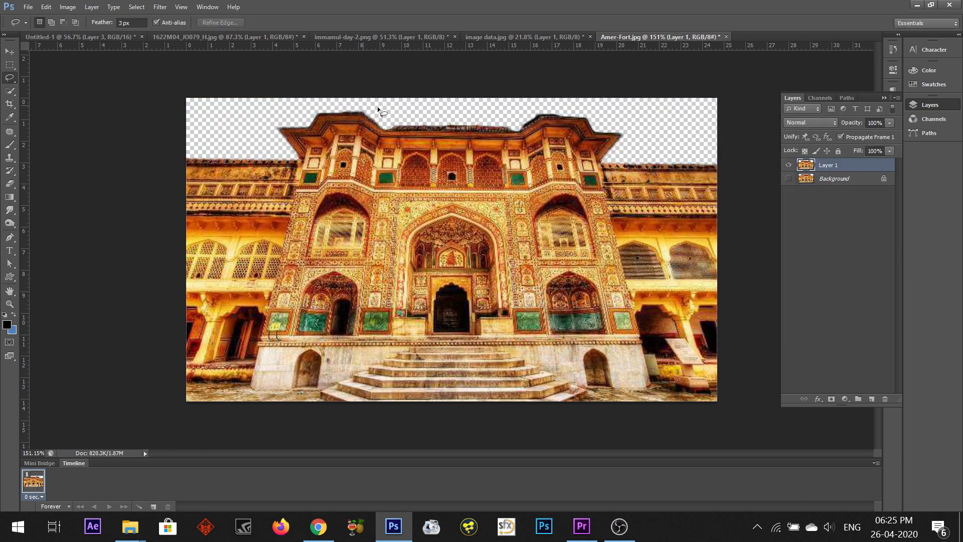
key(ctrl+alt+z)
key(ctrl+alt+z)
- Examine the selection along the fort's roofline at a larger scale, with the layer list collapsed
mouse_move(185, 157)
mouse_down()
mouse_move(738, 210)
mouse_move(566, 225)
mouse_up()
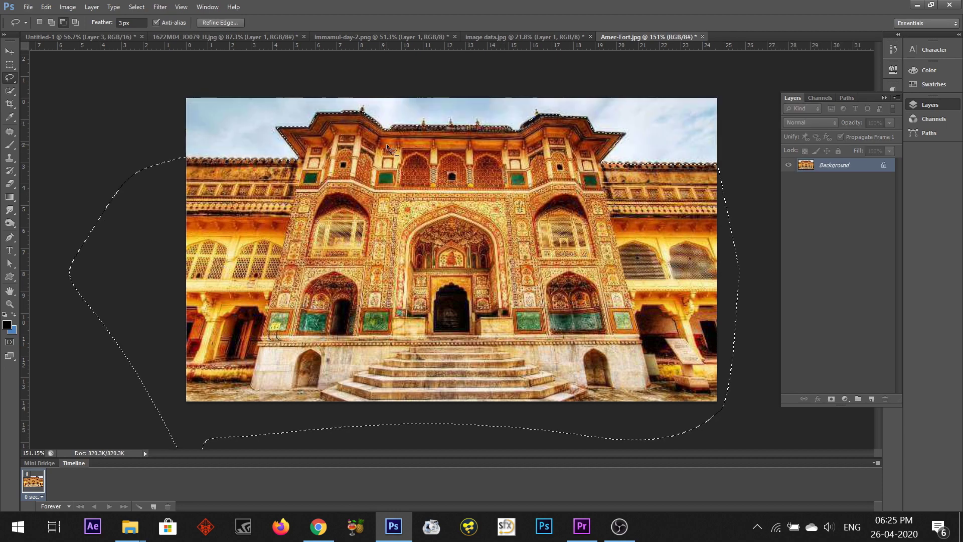
scroll(389, 137, up, 1)
scroll(389, 137, up, 2)
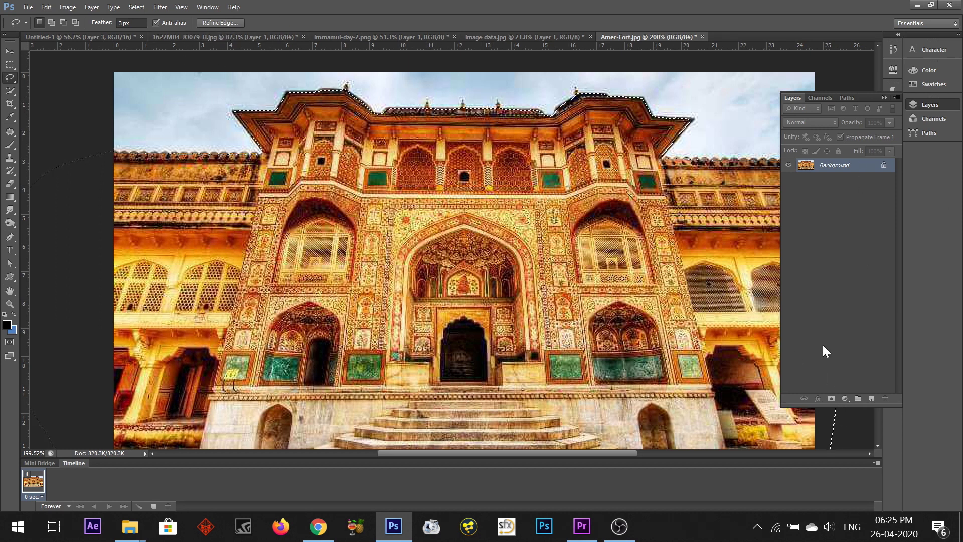
click(884, 97)
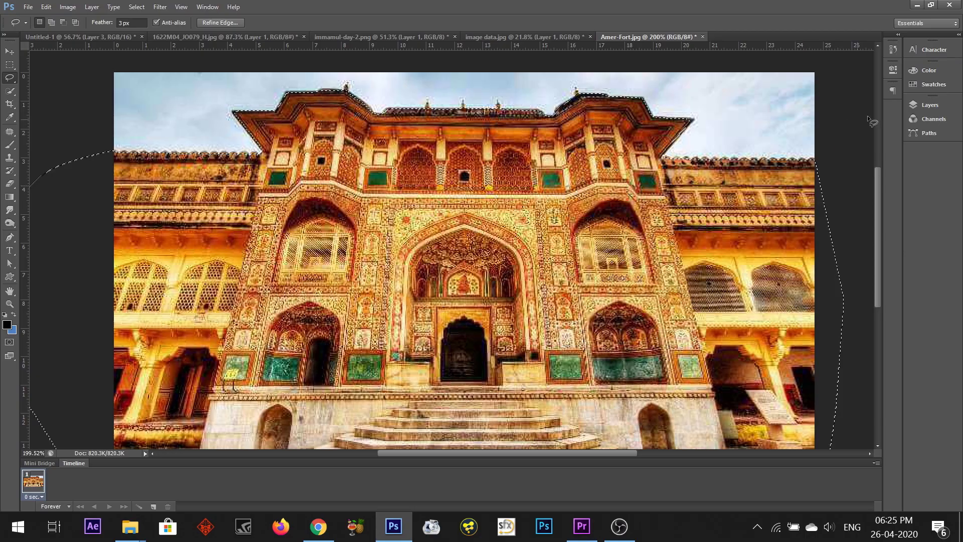